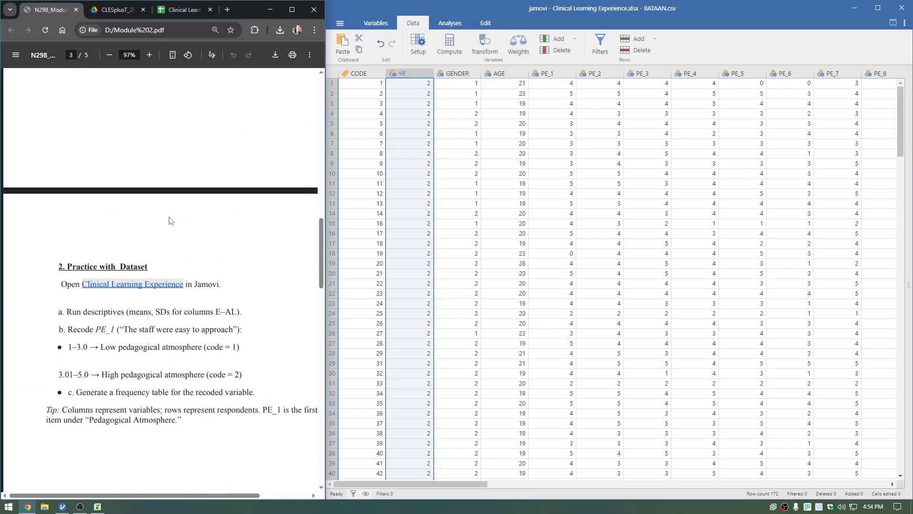
Examine the Clinical Learning Experience dataset in Google Sheets and the file formats offered for downloading it.
scroll(167, 255, down, 1)
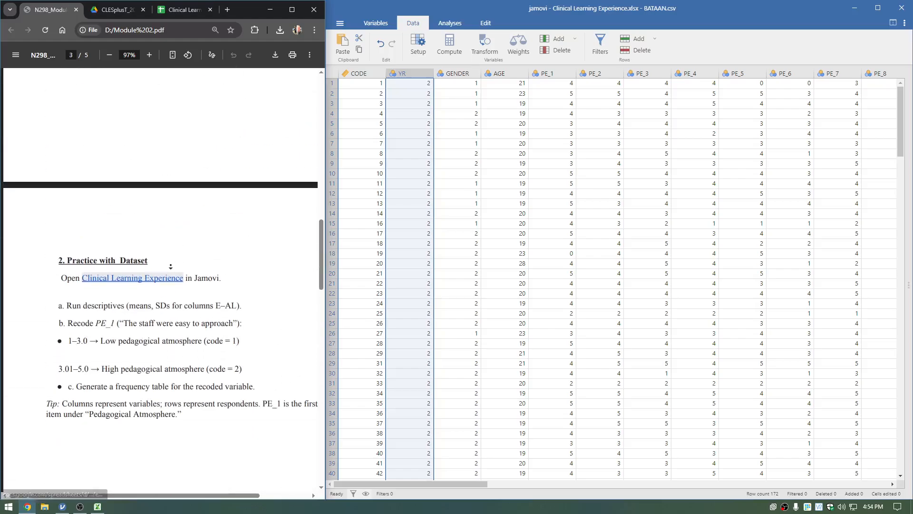
click(190, 11)
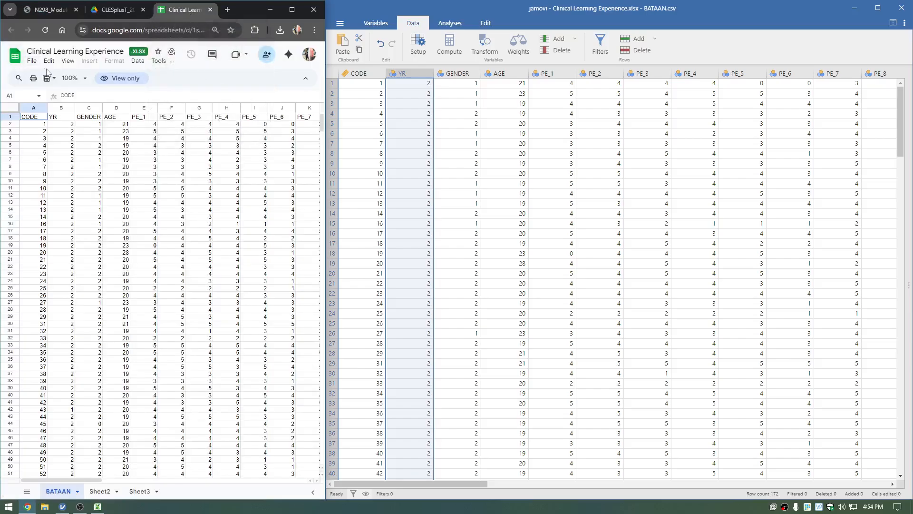
click(52, 9)
click(182, 12)
click(32, 63)
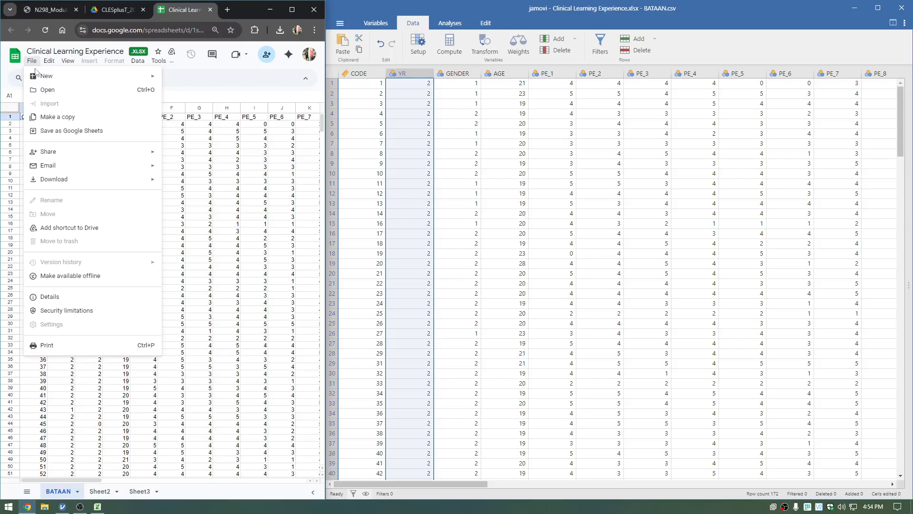
mouse_move(119, 184)
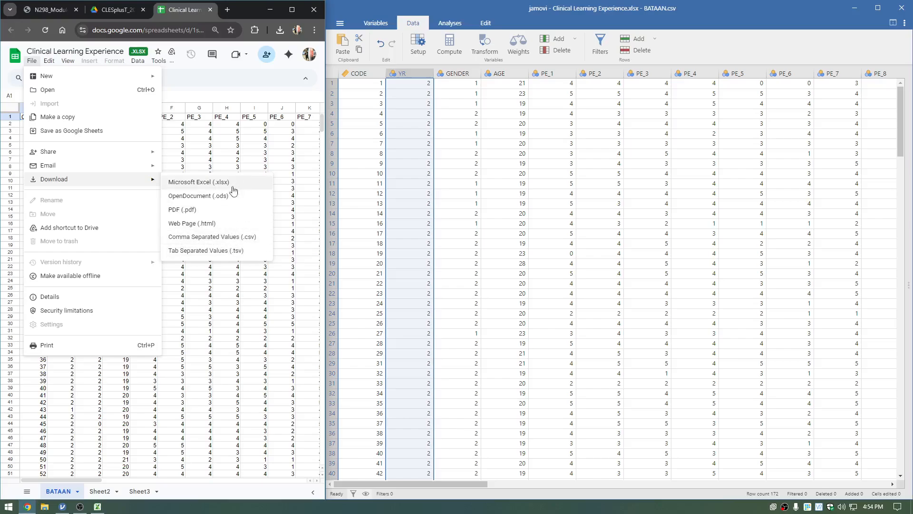
click(445, 12)
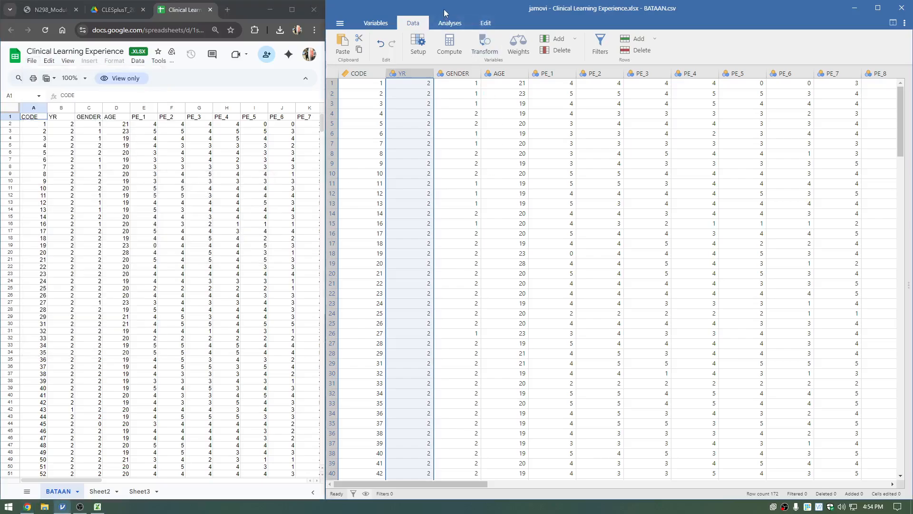
click(31, 60)
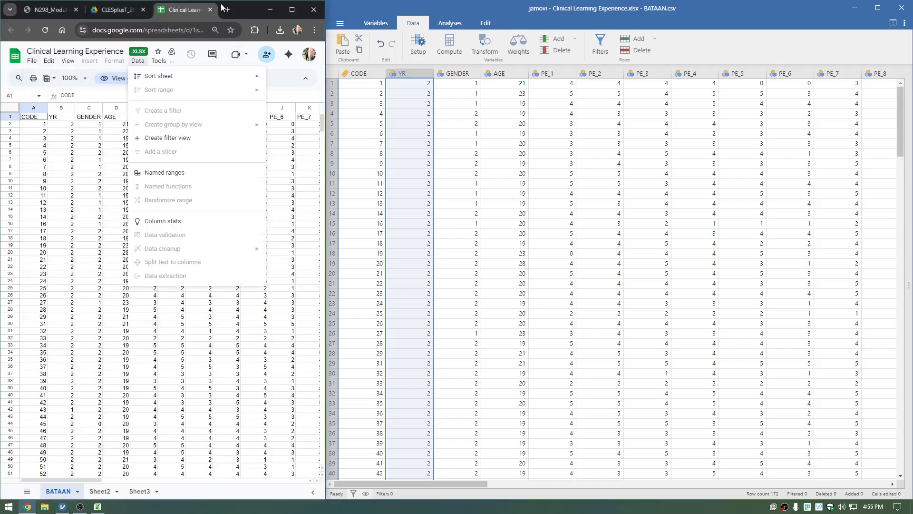
Open the CLES+T scale PDF and compare its first Pedagogical atmosphere statement with the PE_1 column in jamovi.
click(57, 9)
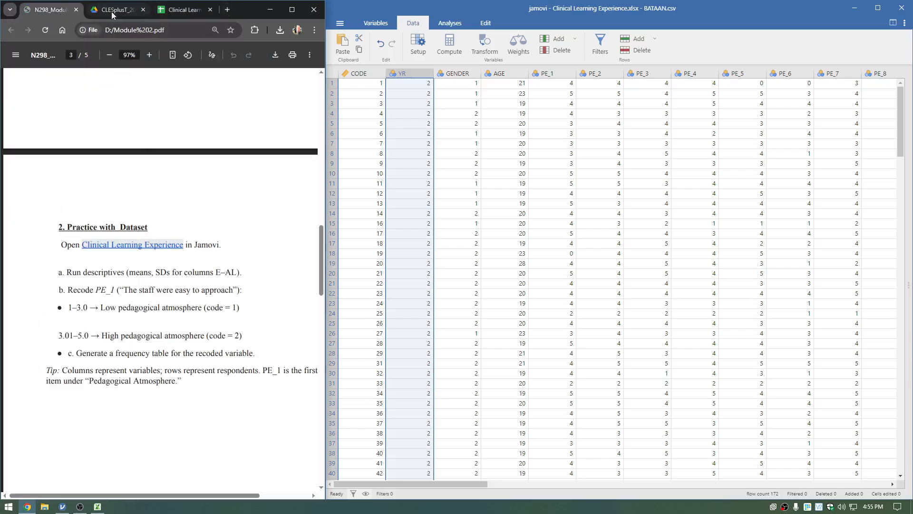
click(112, 12)
click(438, 125)
click(360, 74)
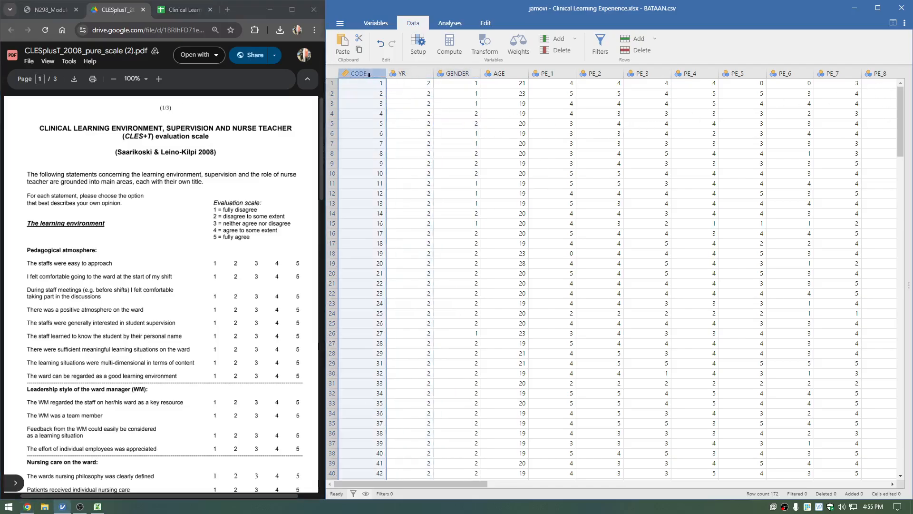
click(409, 74)
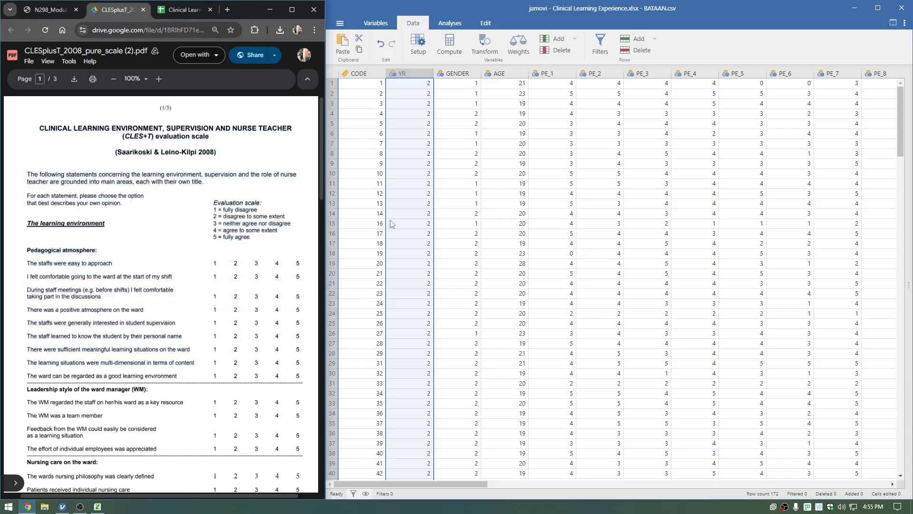
key(Right)
key(Right)
key(Right)
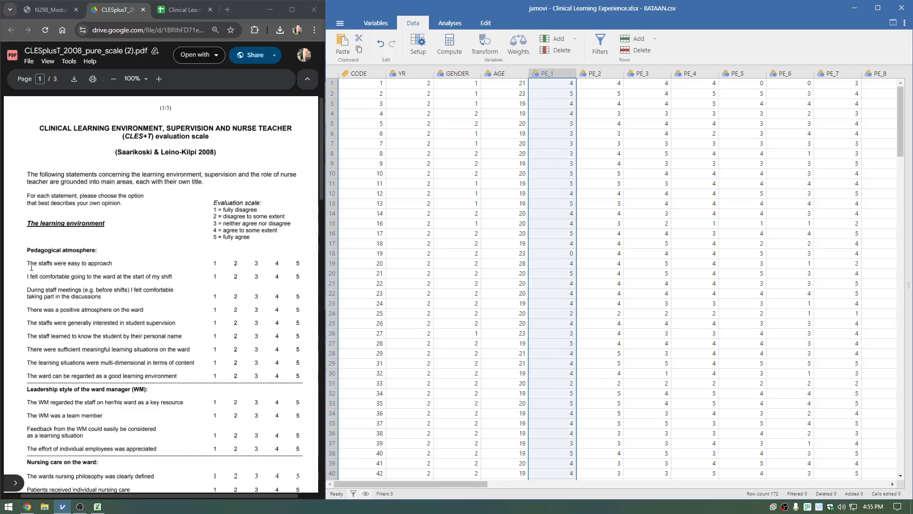
drag(24, 267, 310, 265)
Compare the PE_2 and PE_3 columns with the matching scale statements and look through the rest of the questionnaire.
click(585, 87)
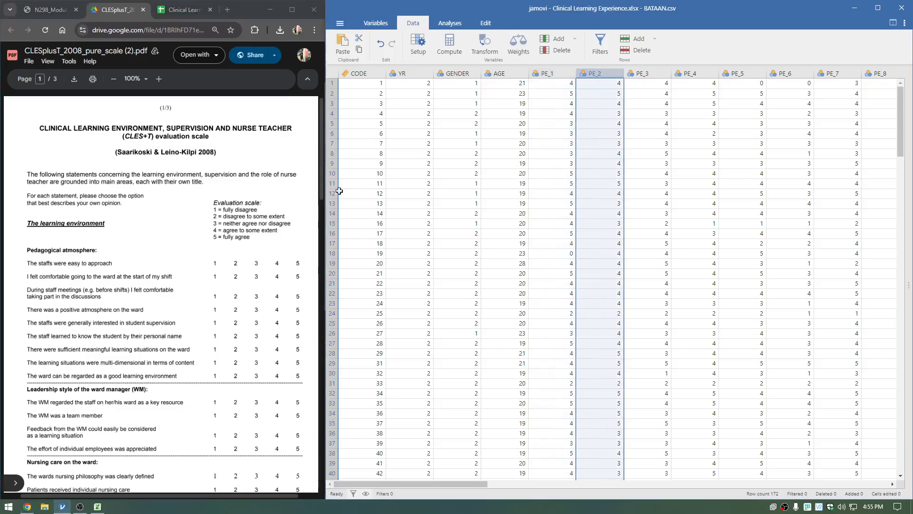
click(27, 278)
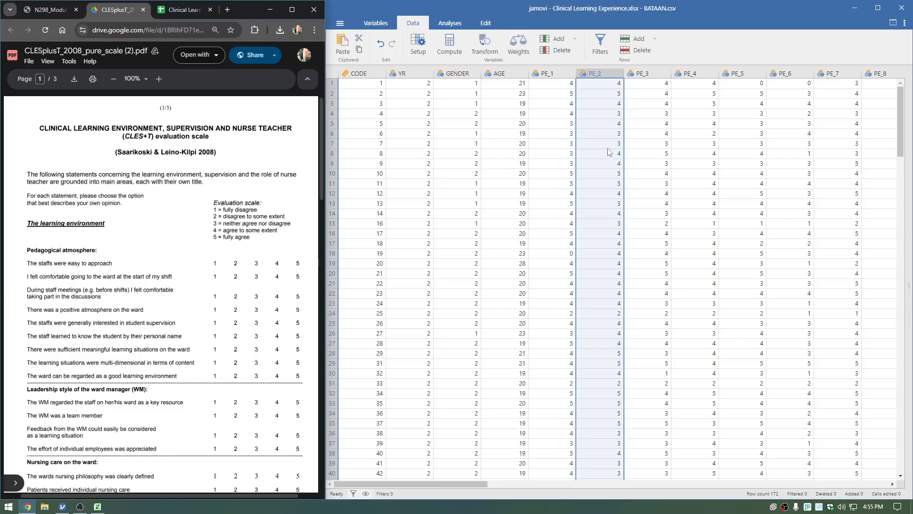
click(639, 73)
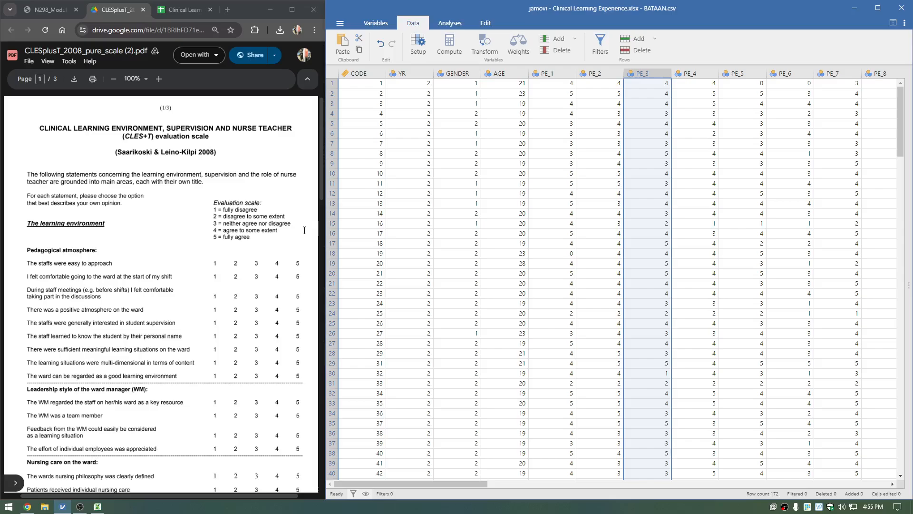
scroll(249, 243, down, 5)
scroll(249, 243, down, 15)
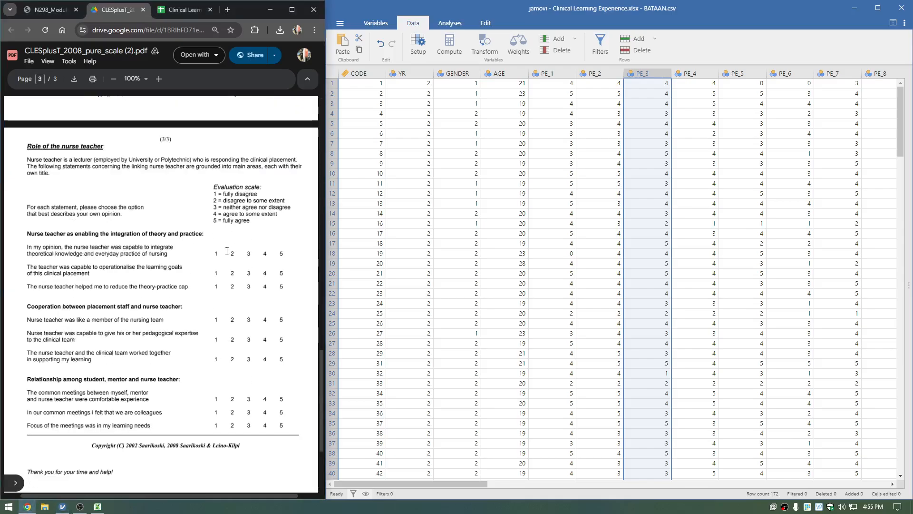
scroll(198, 248, up, 8)
Return to the module PDF and read the instruction on running descriptives for columns E–AL.
click(56, 11)
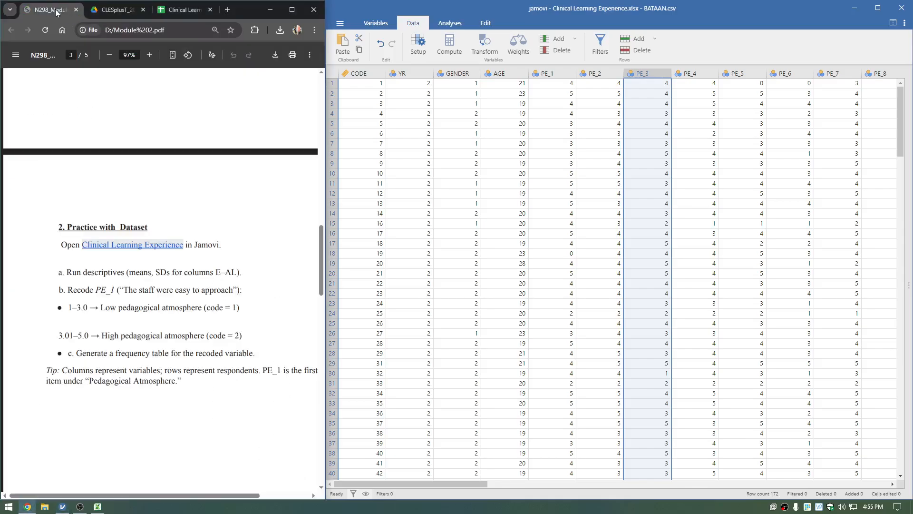
click(475, 231)
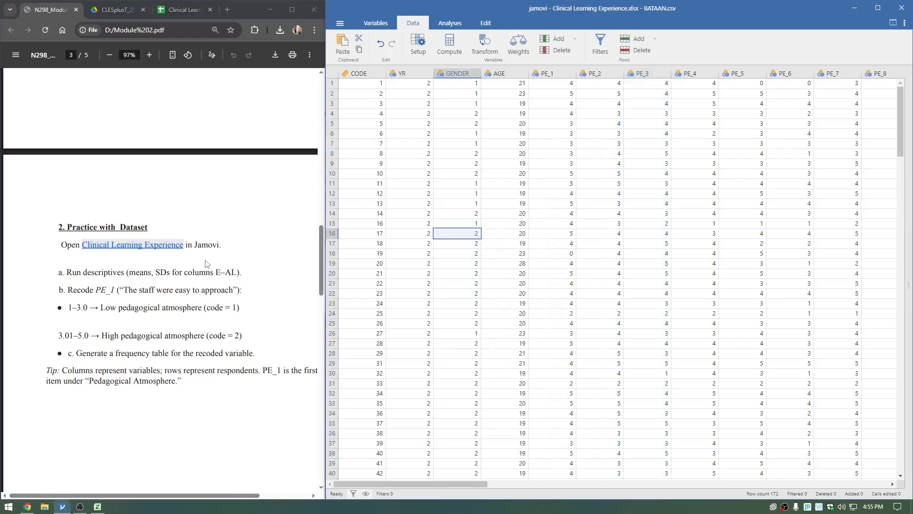
triple_click(143, 272)
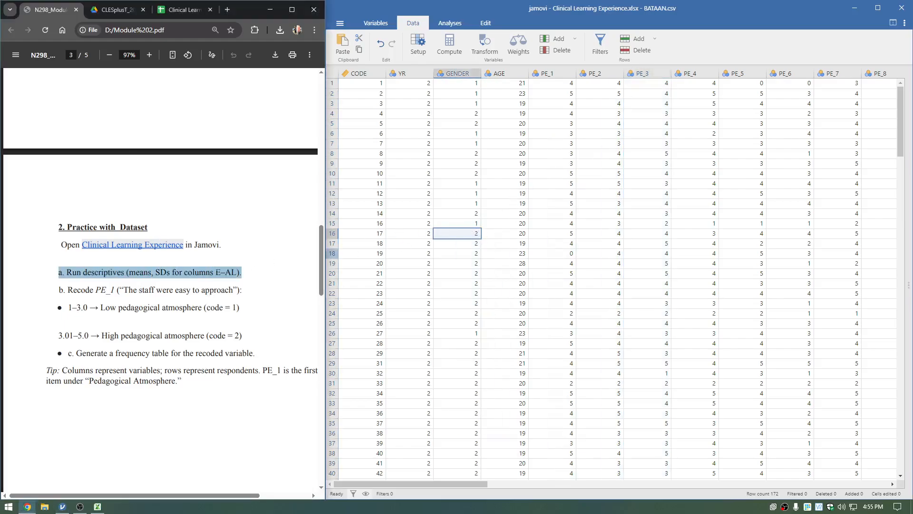
click(183, 276)
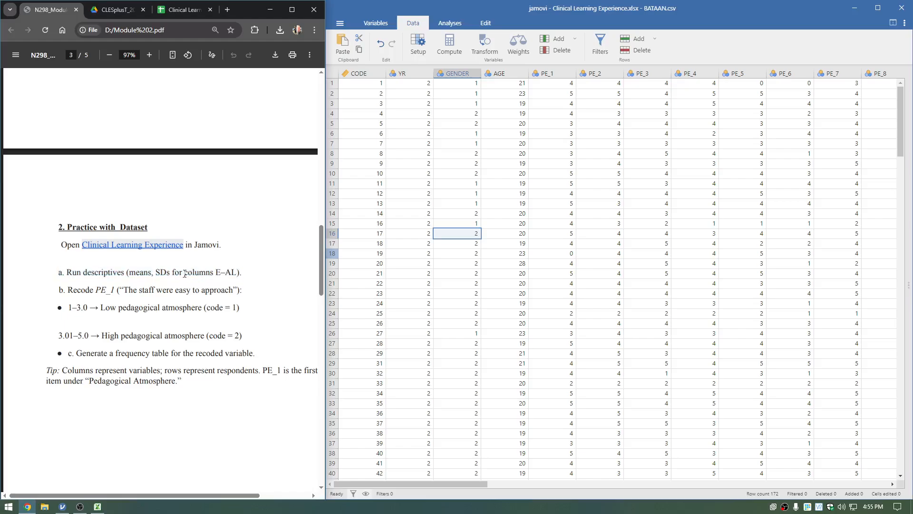
drag(184, 273, 240, 274)
click(240, 273)
Count through the jamovi columns from CODE to PE_1 to determine which variable corresponds to column E.
click(369, 74)
click(404, 73)
click(453, 73)
click(497, 73)
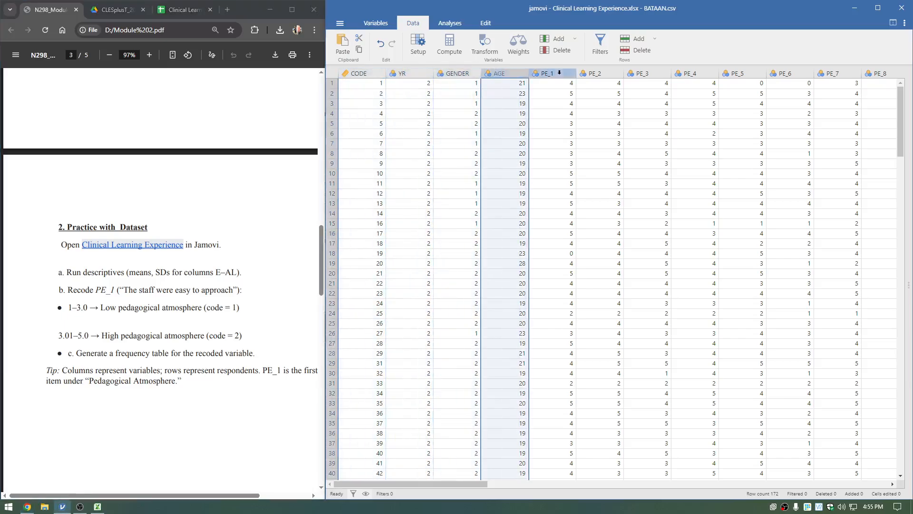
click(559, 73)
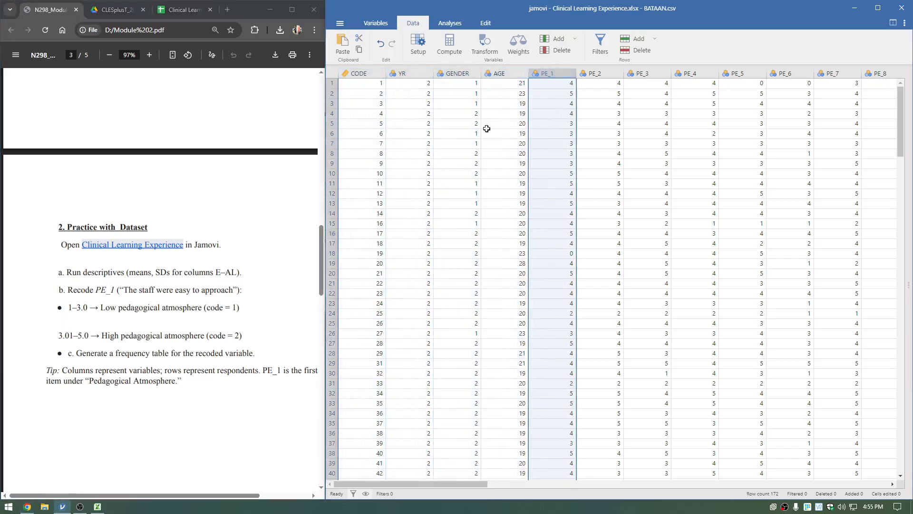
click(369, 76)
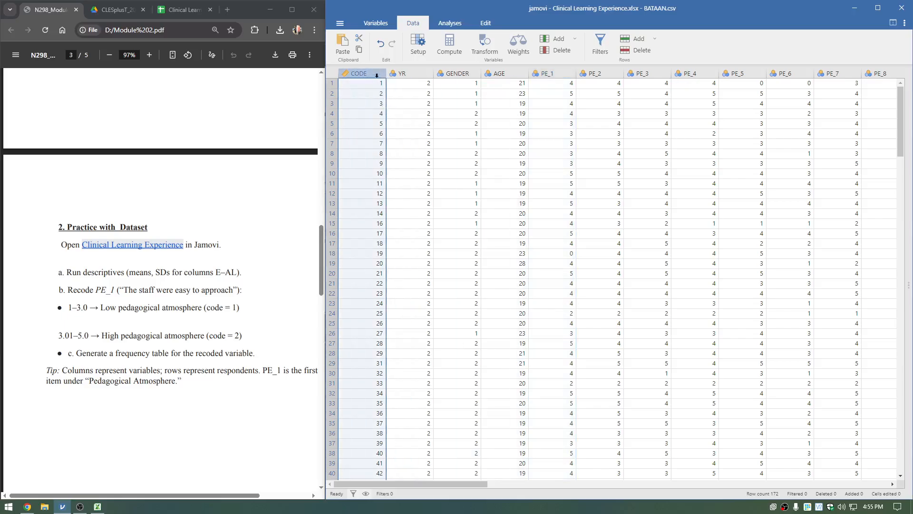
click(424, 75)
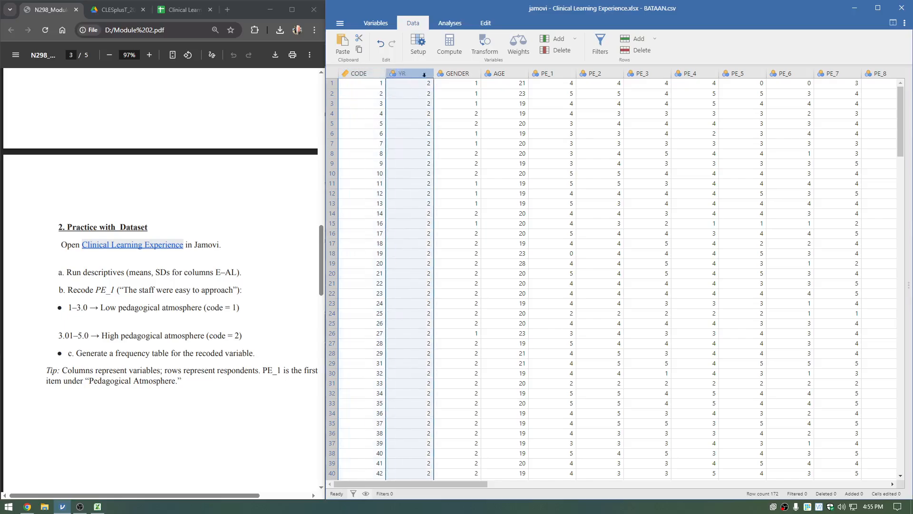
click(464, 74)
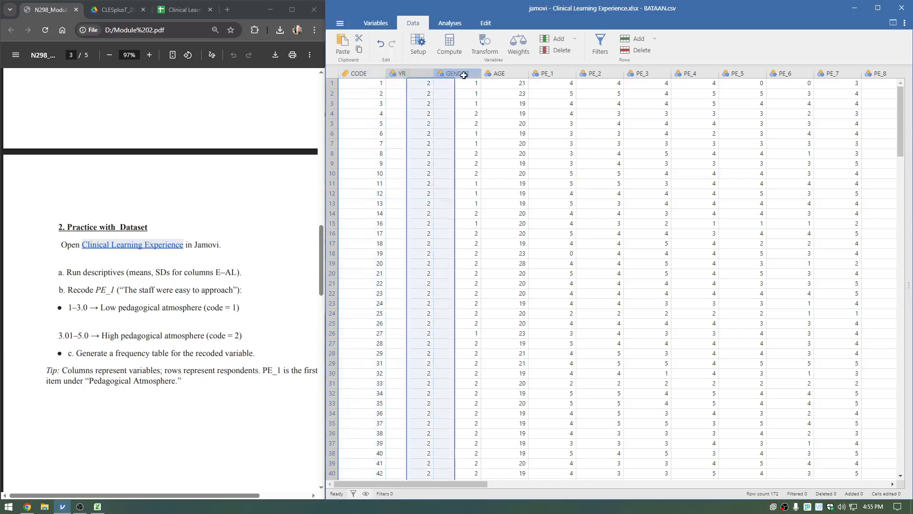
click(499, 75)
click(554, 74)
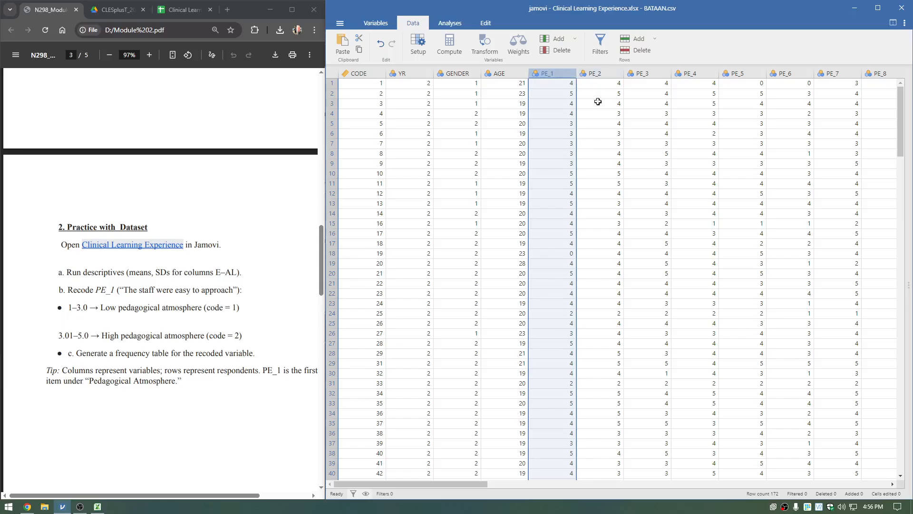
Check the last variable, RSMNT_3, at the end of the jamovi dataset, then return to the PE_1 and CODE columns.
drag(480, 484, 848, 460)
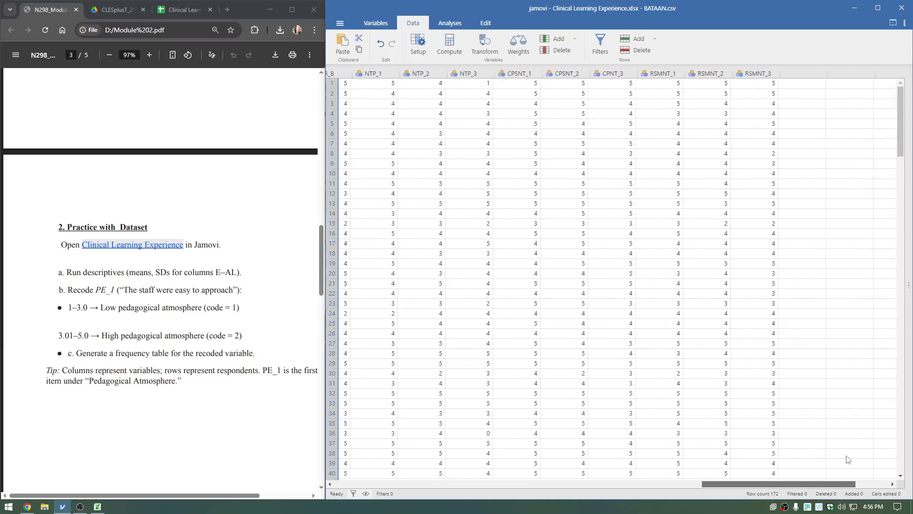
click(738, 74)
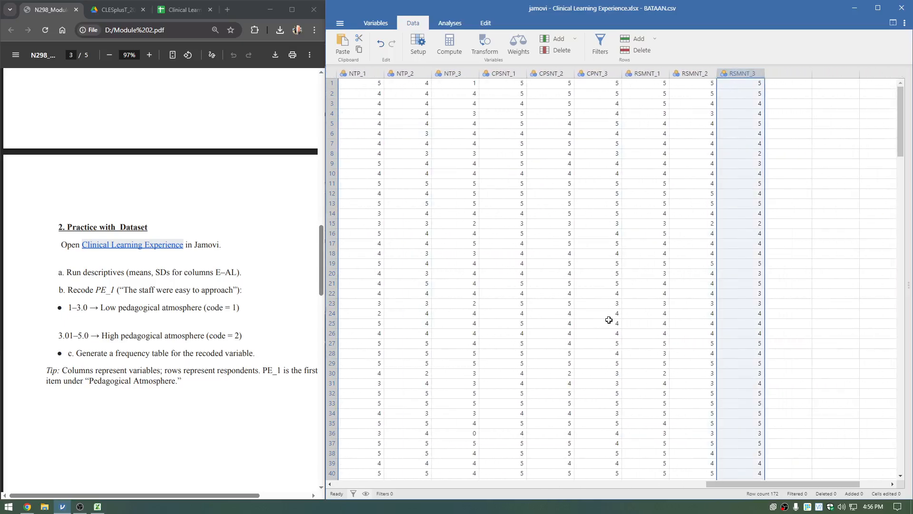
drag(609, 320, 411, 293)
scroll(452, 190, down, 2)
scroll(467, 214, up, 2)
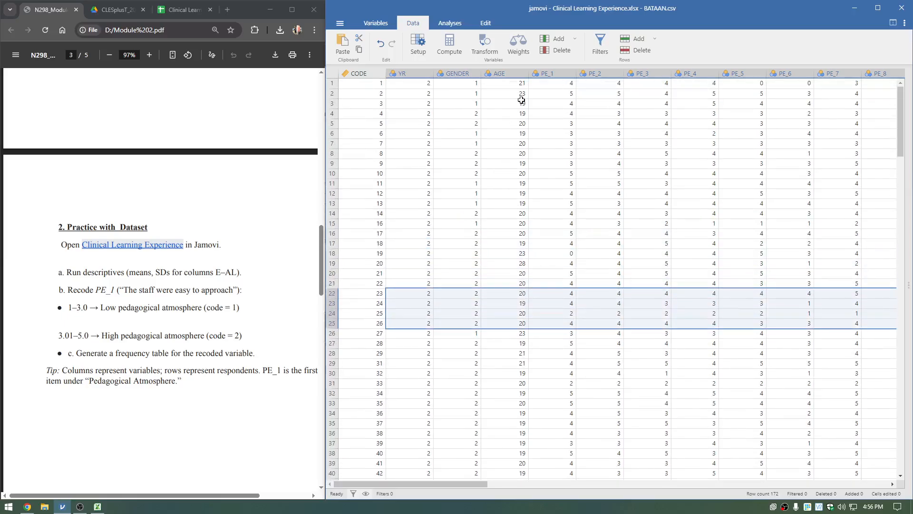
click(547, 74)
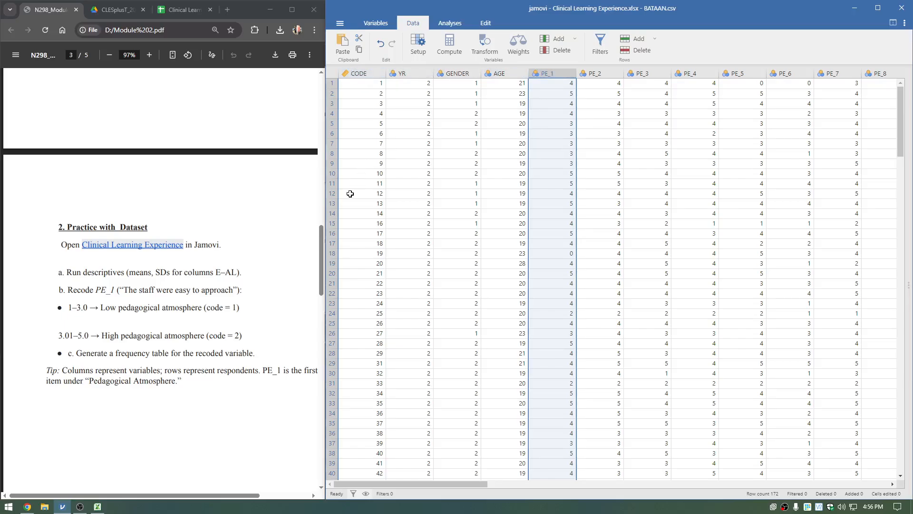
click(401, 201)
click(375, 75)
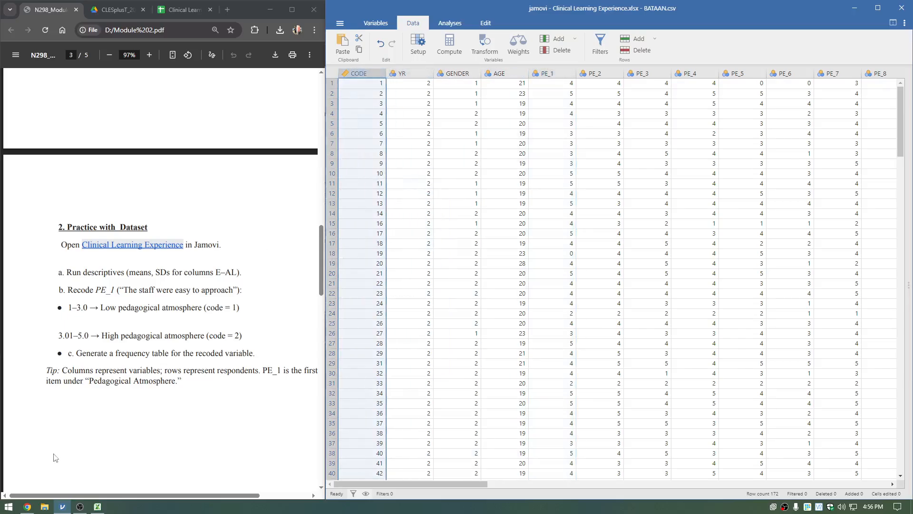
Switch to the Clinical Learning Experience workbook in Excel and check which variable is in column E.
click(97, 507)
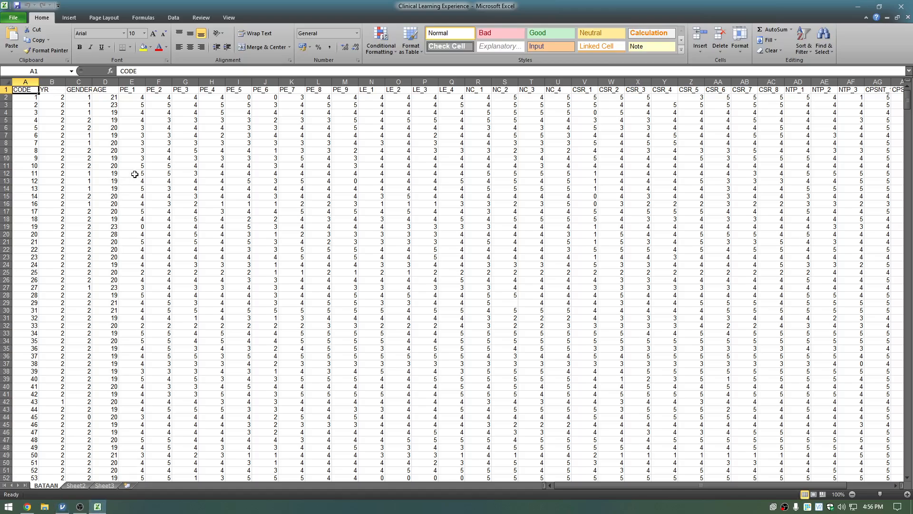
scroll(146, 174, up, 2)
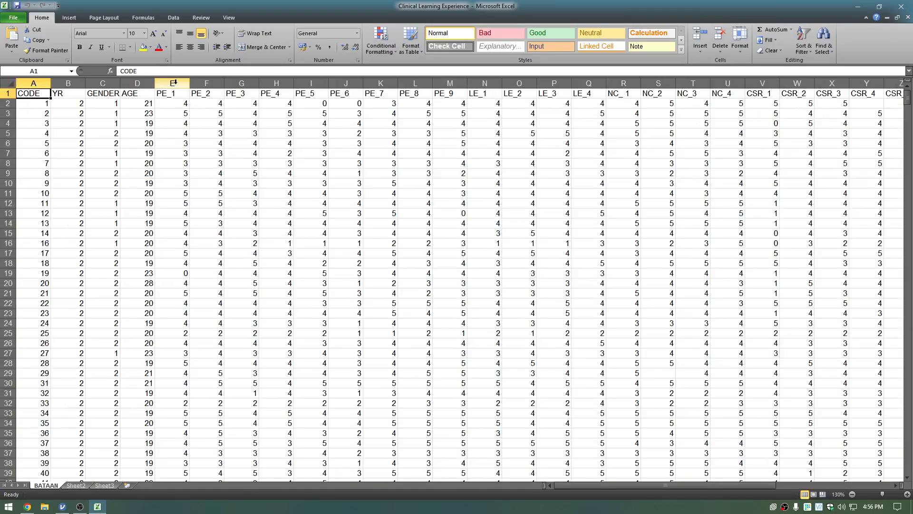
click(173, 96)
key(ctrl+shift+Down)
click(230, 122)
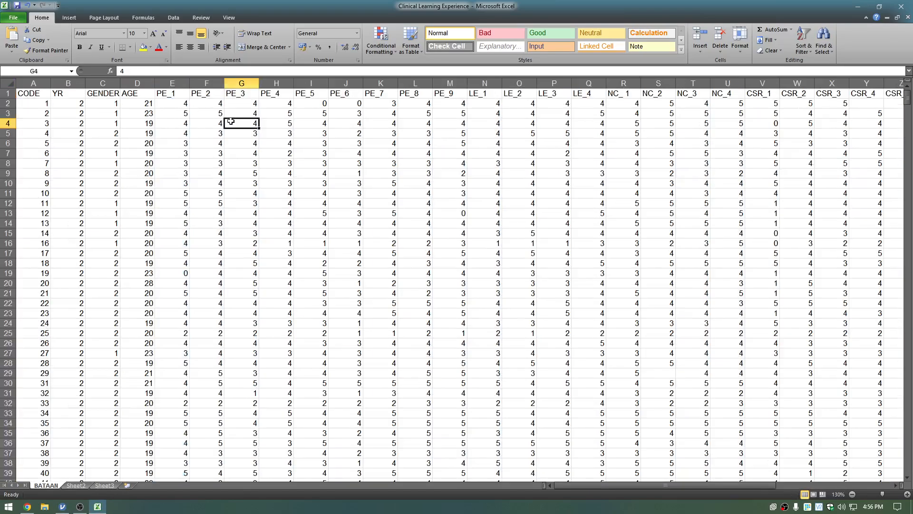
Check which variable is in column AL of the workbook, and close the workbook without saving changes.
key(Right)
key(Right)
key(Right)
key(Right)
key(Right)
key(Right)
key(Right)
key(Right)
key(Right)
key(Right)
key(Right)
key(Right)
key(Right)
key(Right)
key(Right)
key(Right)
key(Right)
key(Right)
key(Right)
key(Right)
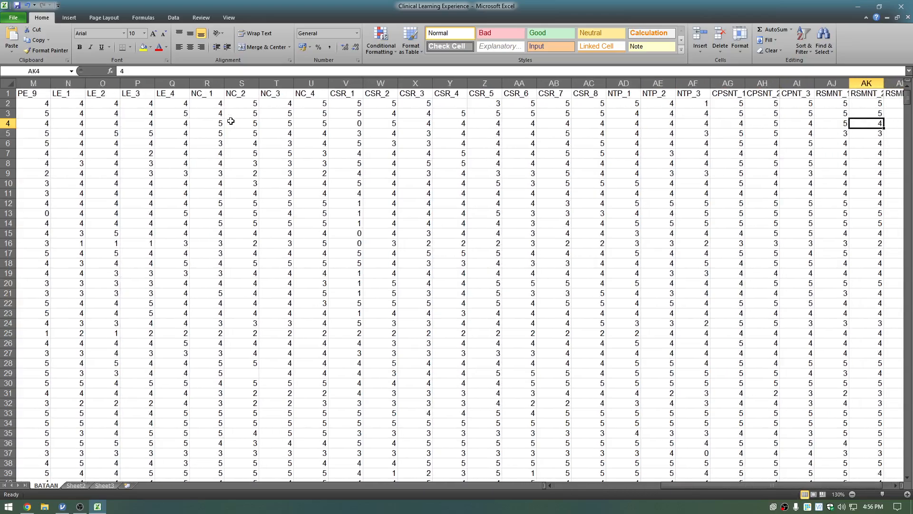
key(Right)
key(Right)
key(Right)
key(Left)
key(Left)
key(Left)
key(Up)
key(Up)
key(Right)
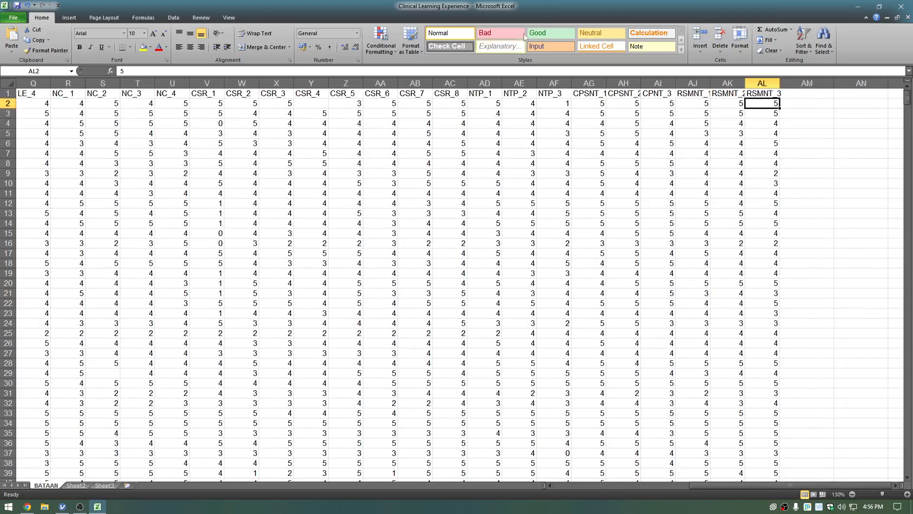
click(762, 83)
click(901, 6)
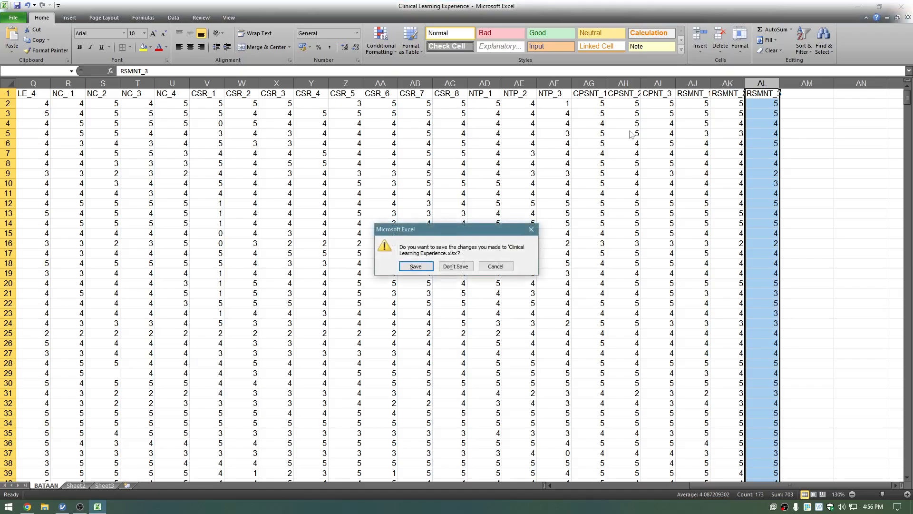
click(455, 266)
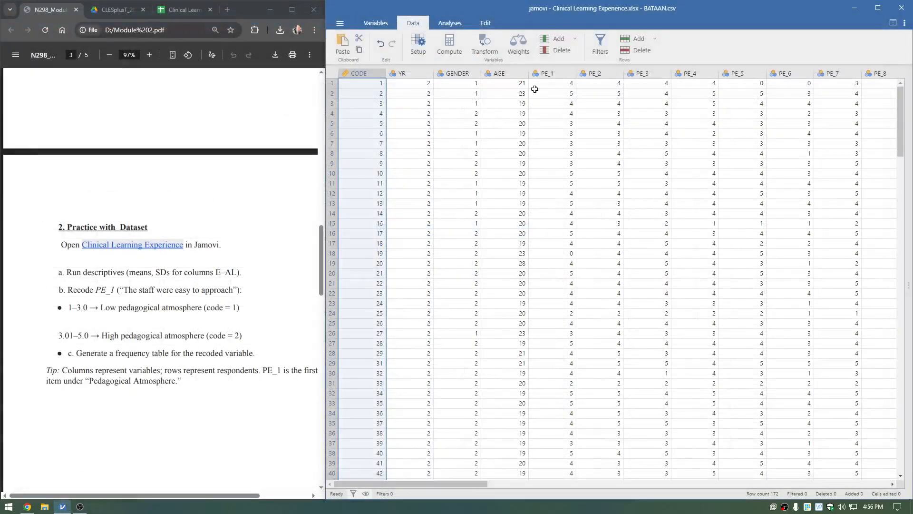
Create a Descriptives analysis in jamovi with all variables from PE_1 through RSMNT_3.
click(544, 114)
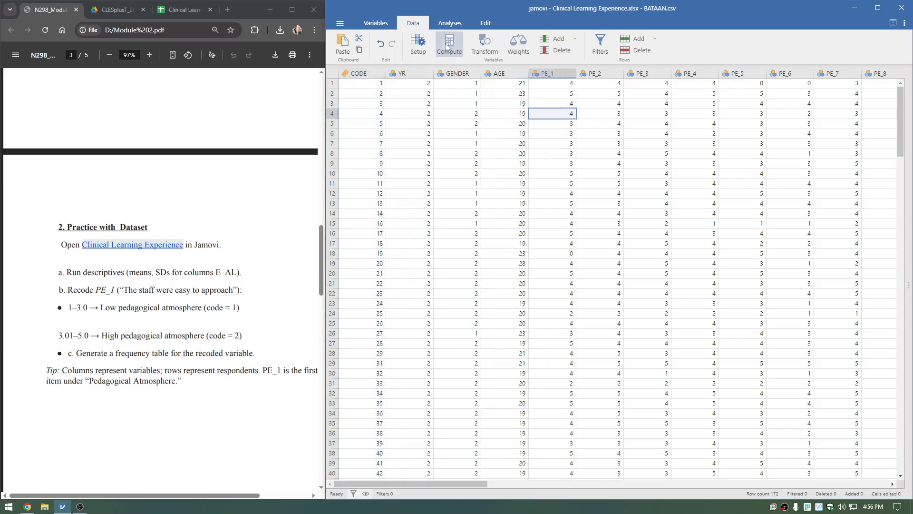
click(450, 23)
click(353, 56)
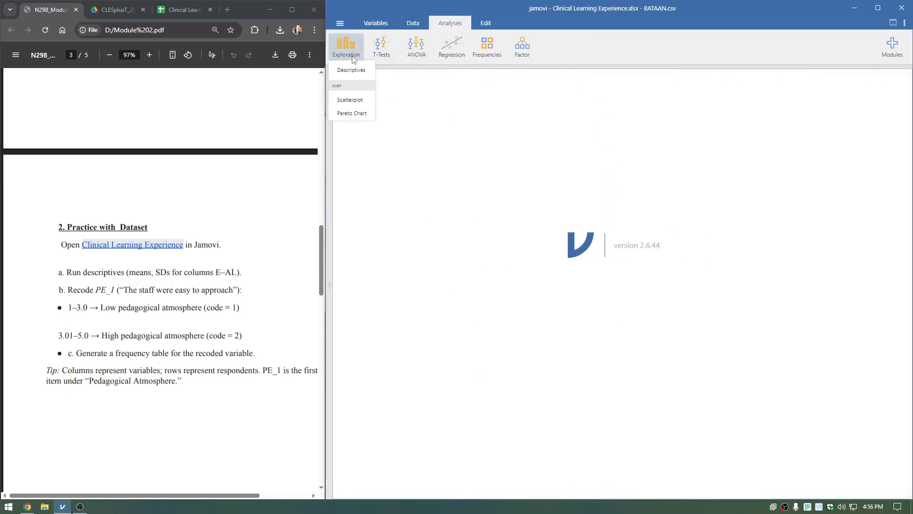
click(356, 70)
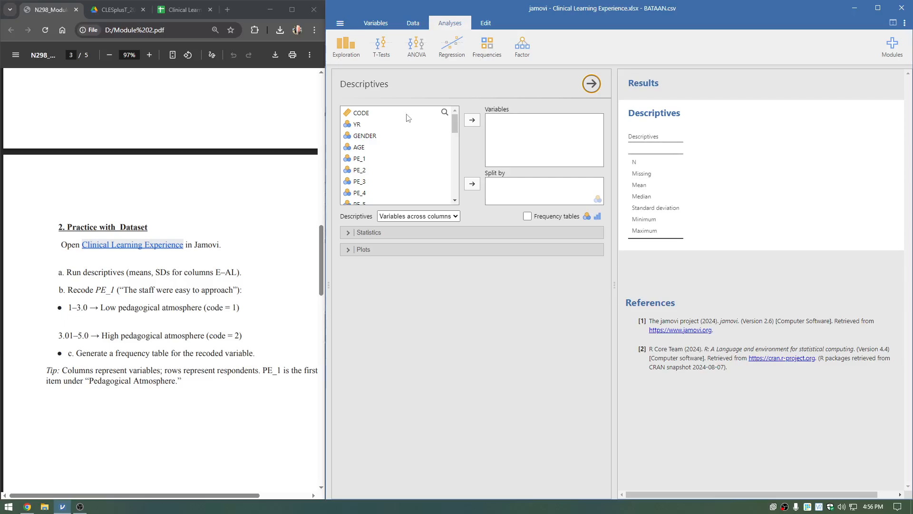
click(393, 161)
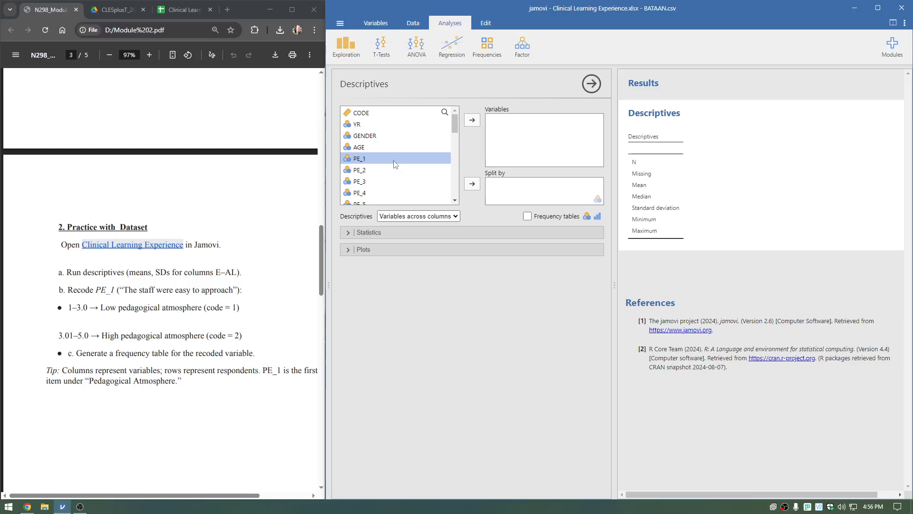
scroll(453, 125, down, 10)
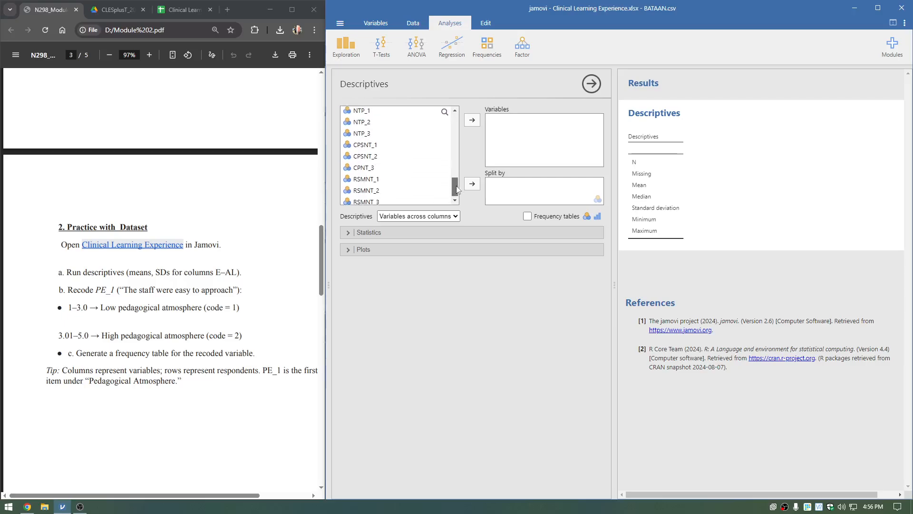
drag(454, 192, 455, 126)
click(471, 123)
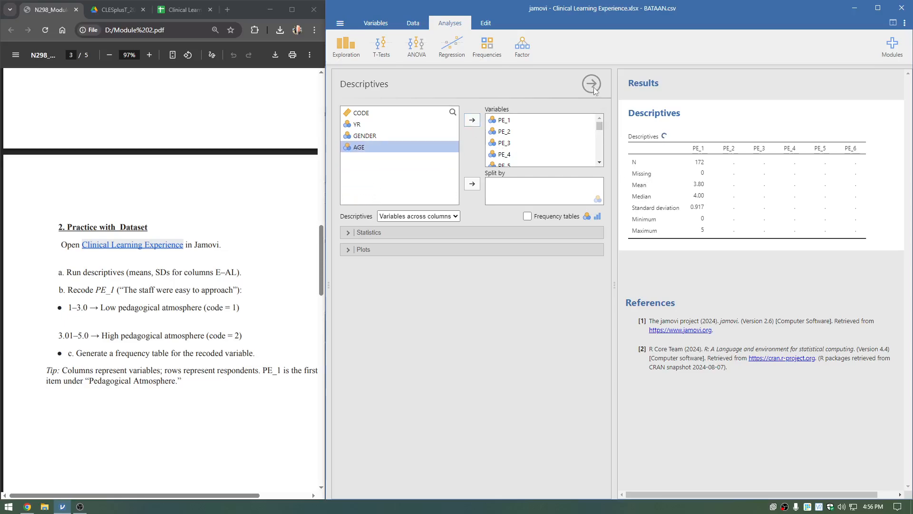
Examine the Descriptives results table across all variables from PE_1 to RSMNT_3.
drag(614, 157, 542, 173)
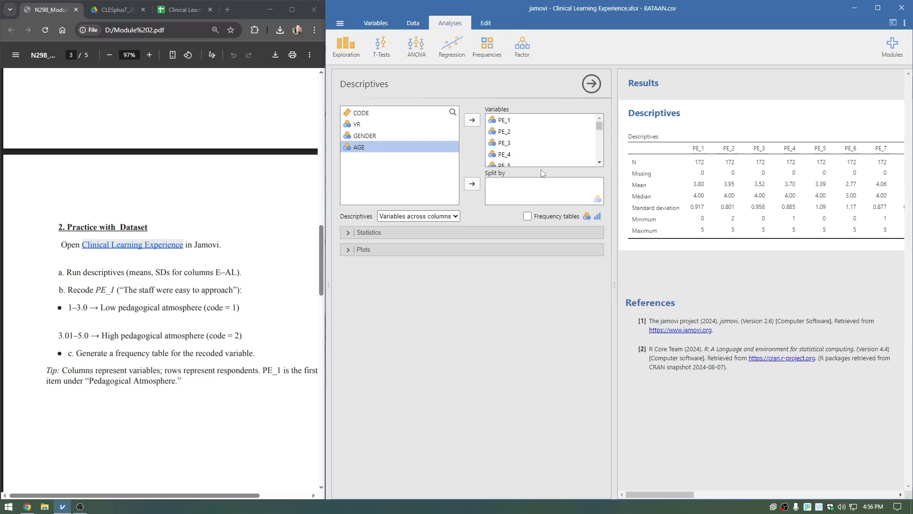
middle_click(677, 198)
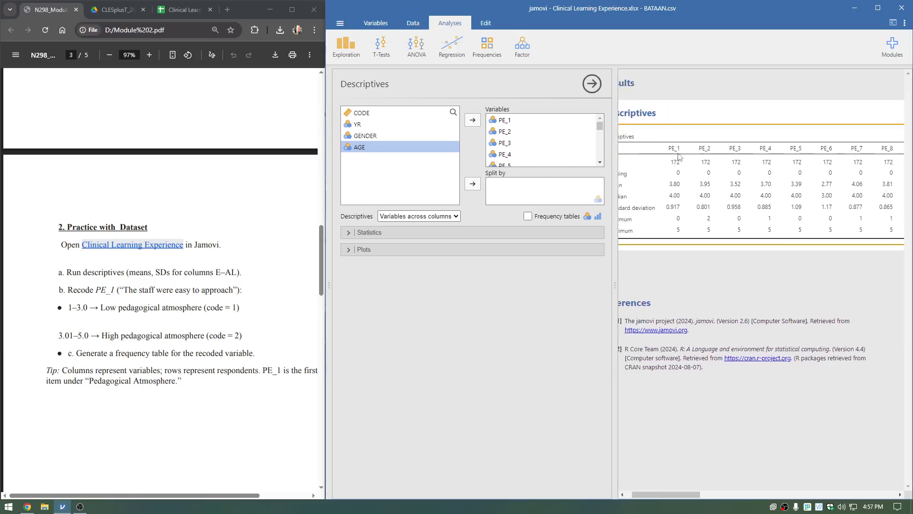
middle_click(697, 202)
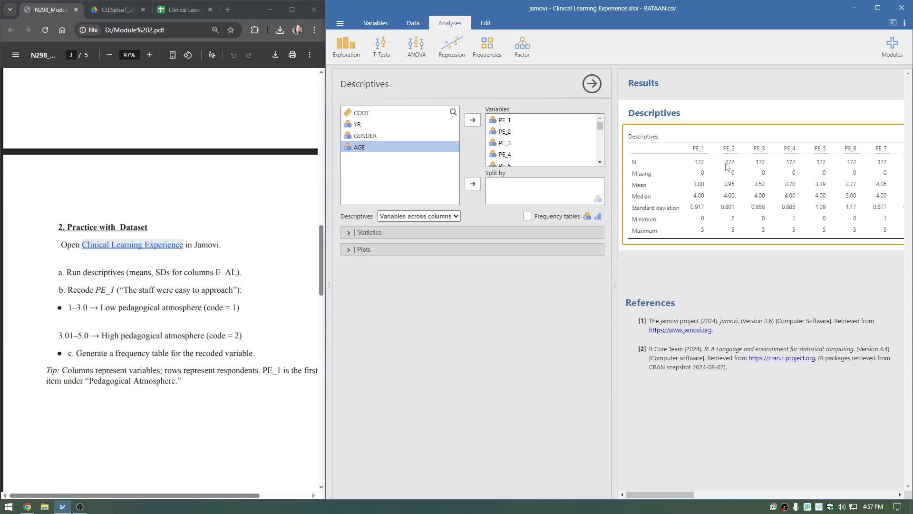
middle_click(733, 199)
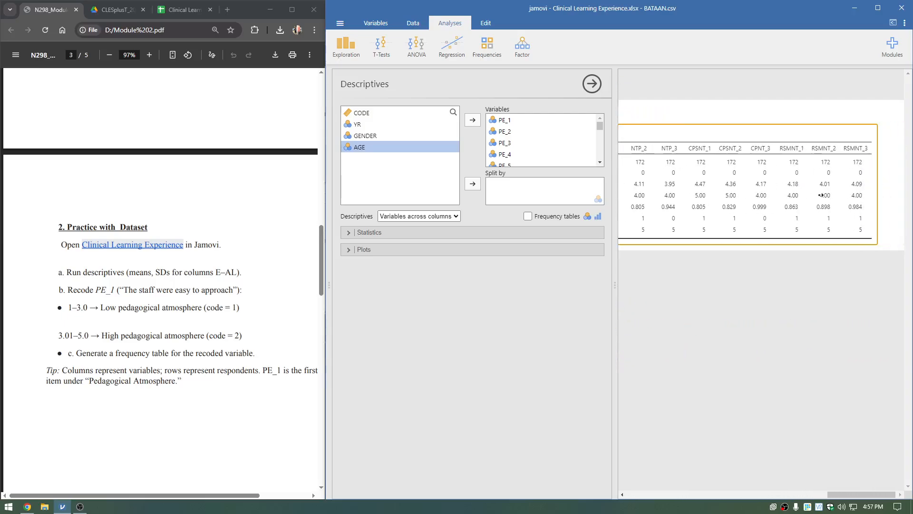
middle_click(695, 195)
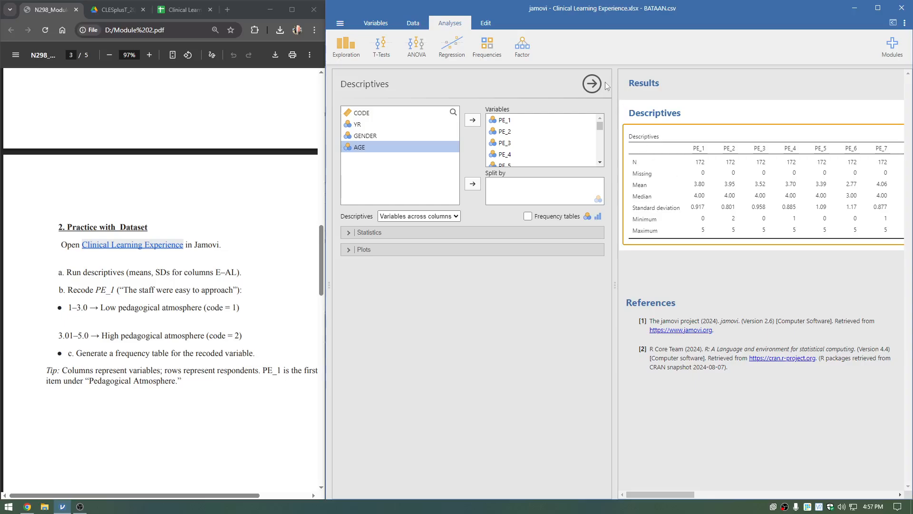
Return to the data spreadsheet, expand it over the results area and bring the first variables back into view.
click(380, 26)
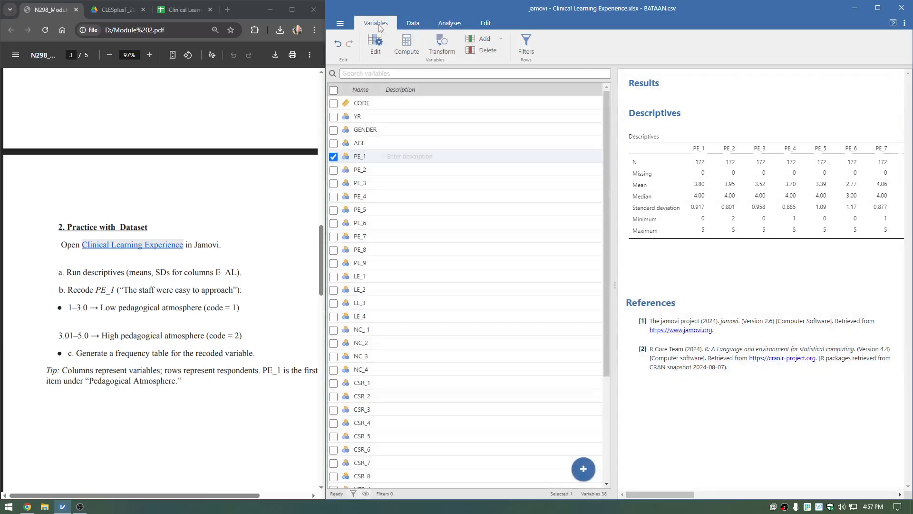
click(409, 27)
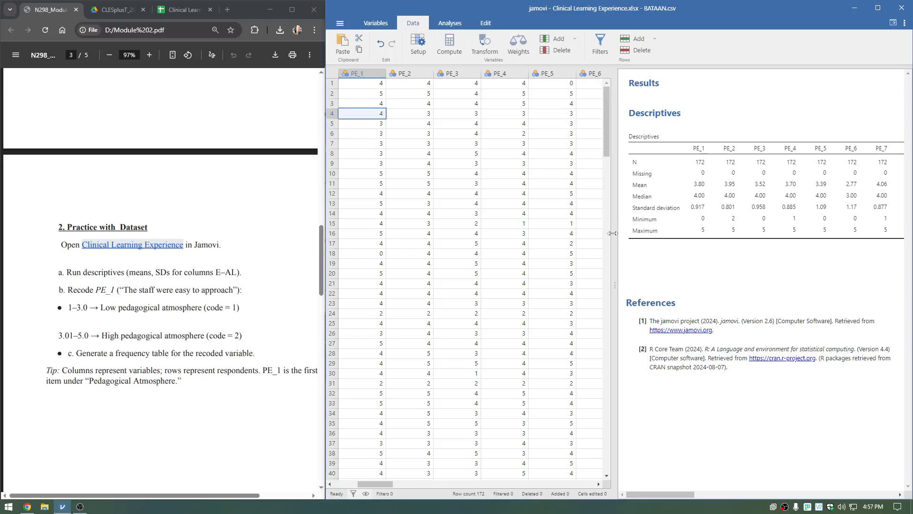
drag(613, 233, 879, 215)
click(391, 187)
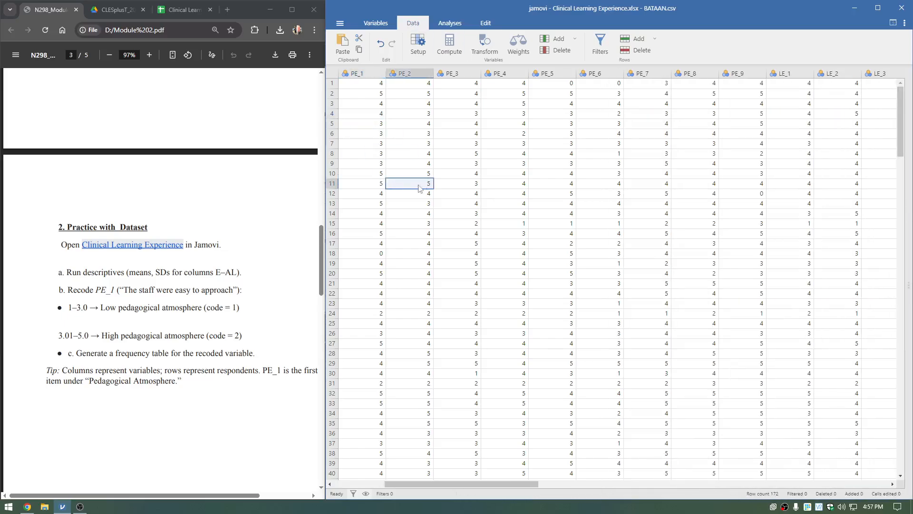
drag(418, 188, 350, 182)
Read the module's instruction on recoding PE_1 and locate the PE_1 column in the dataset.
triple_click(161, 290)
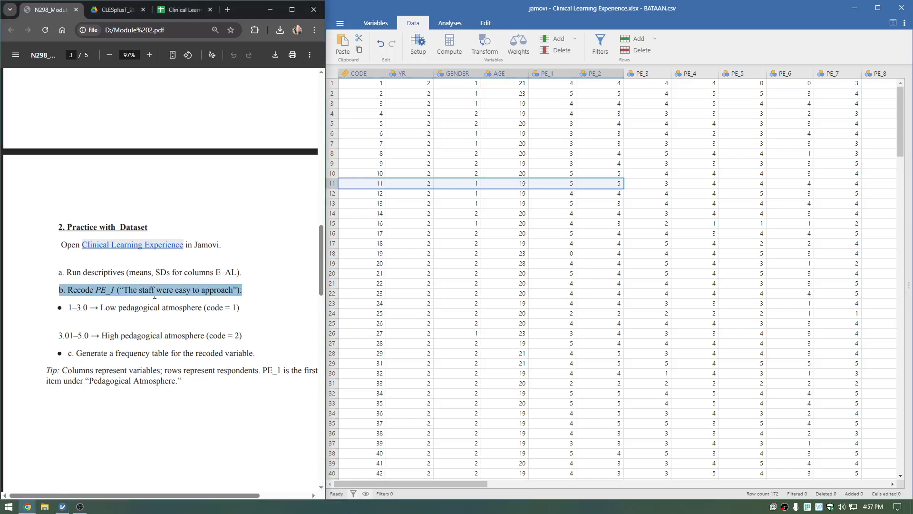
click(136, 297)
mouse_move(122, 290)
mouse_down()
mouse_move(233, 290)
mouse_move(125, 297)
mouse_up()
click(132, 295)
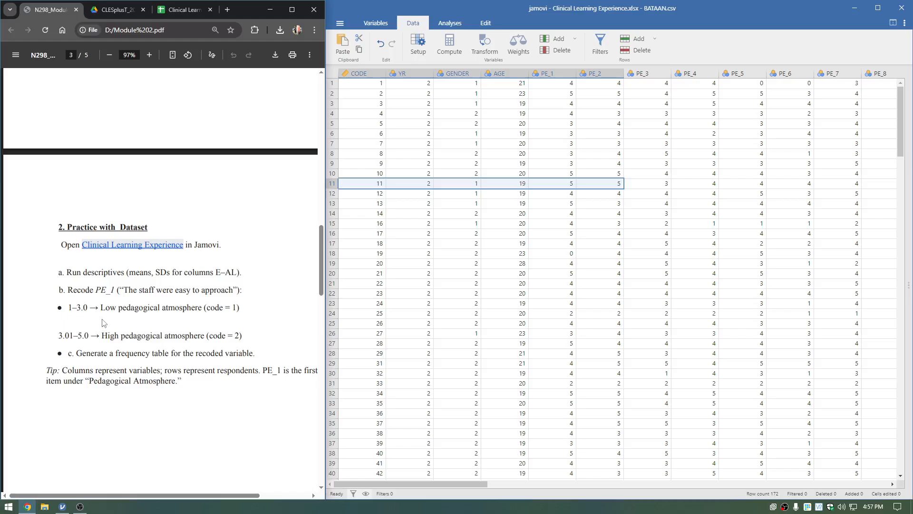
scroll(104, 322, down, 2)
click(559, 74)
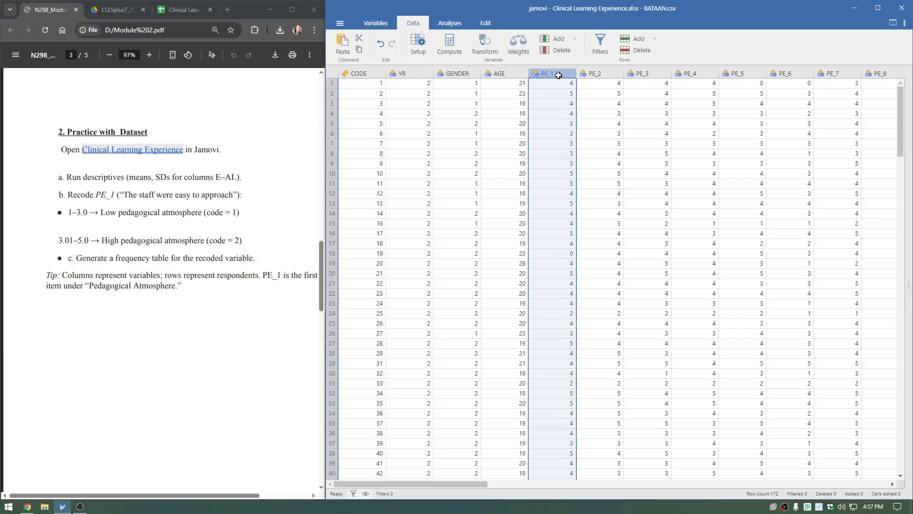
Read the module's recoding ranges for low (1–3.0, code 1) and high (3.01–5.0, code 2) pedagogical atmosphere.
click(70, 212)
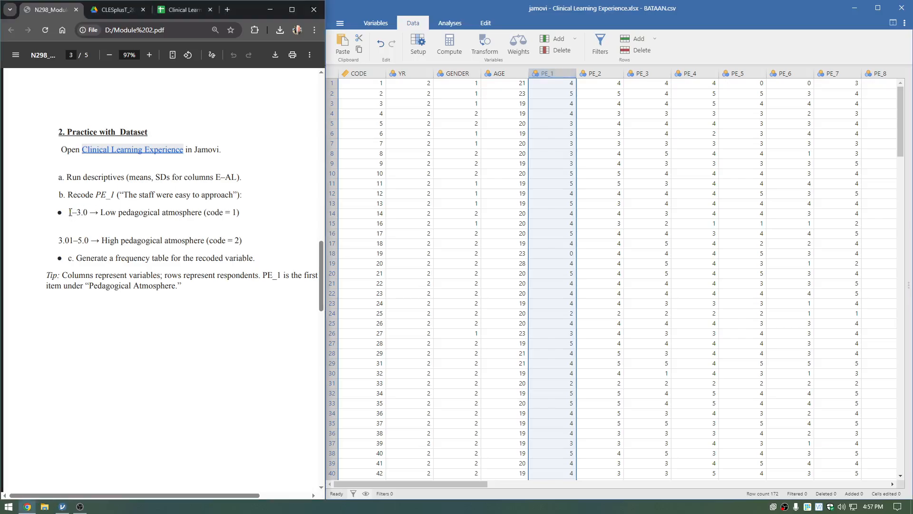
drag(87, 217, 205, 215)
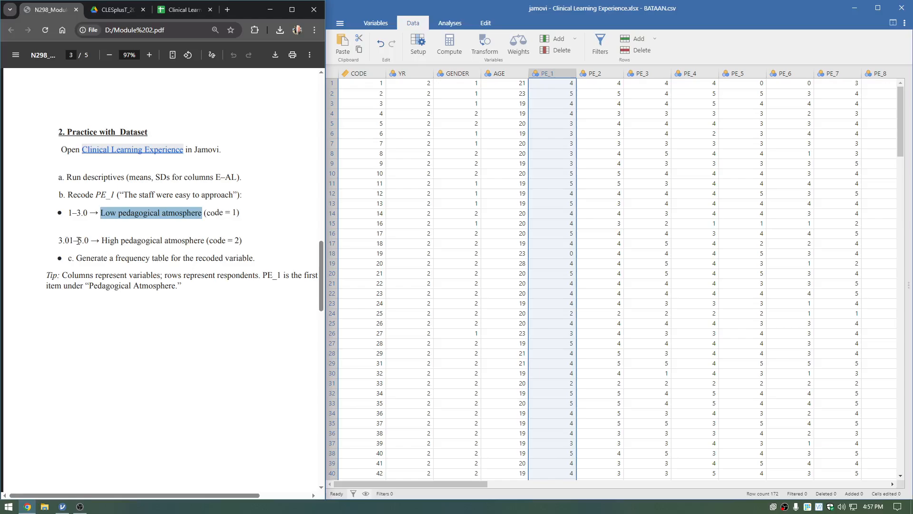
drag(78, 241, 205, 244)
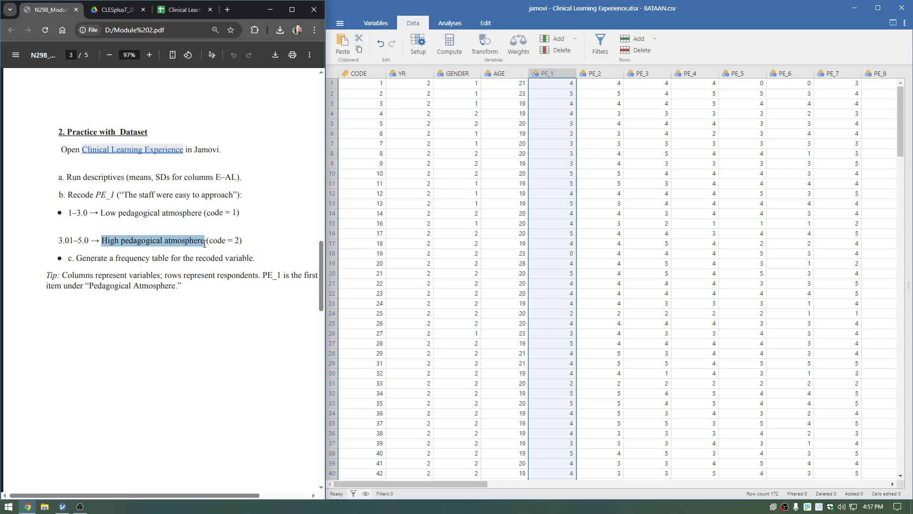
click(205, 243)
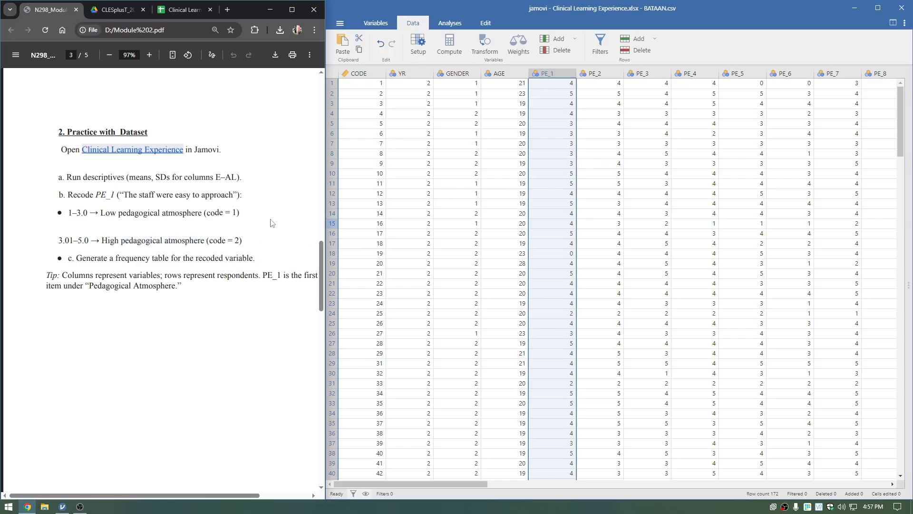
click(561, 74)
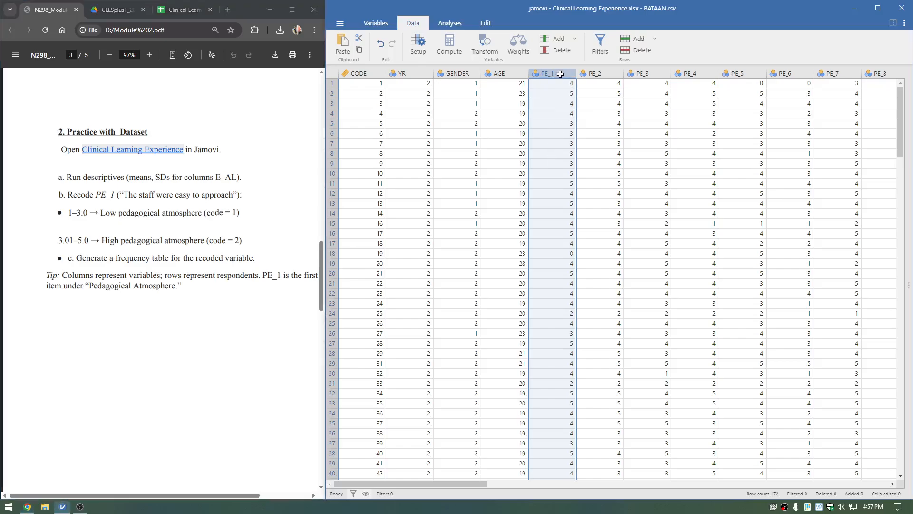
right_click(560, 74)
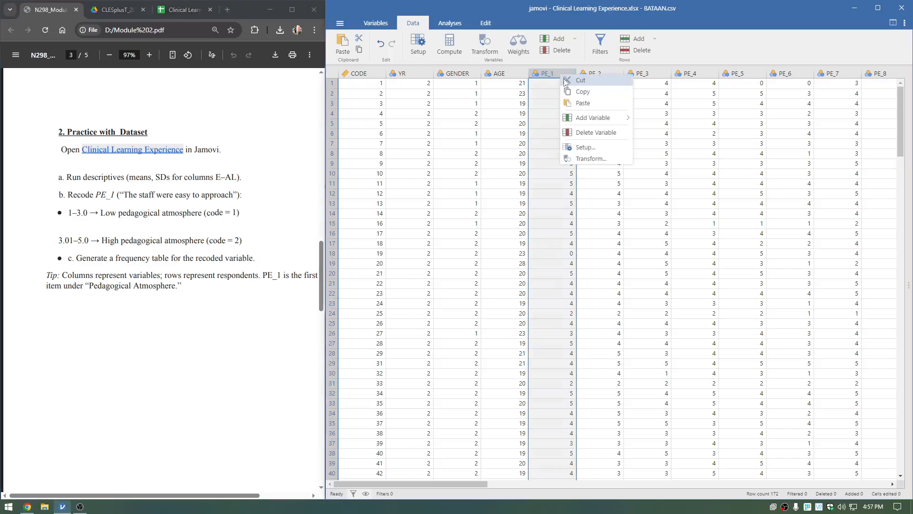
click(585, 148)
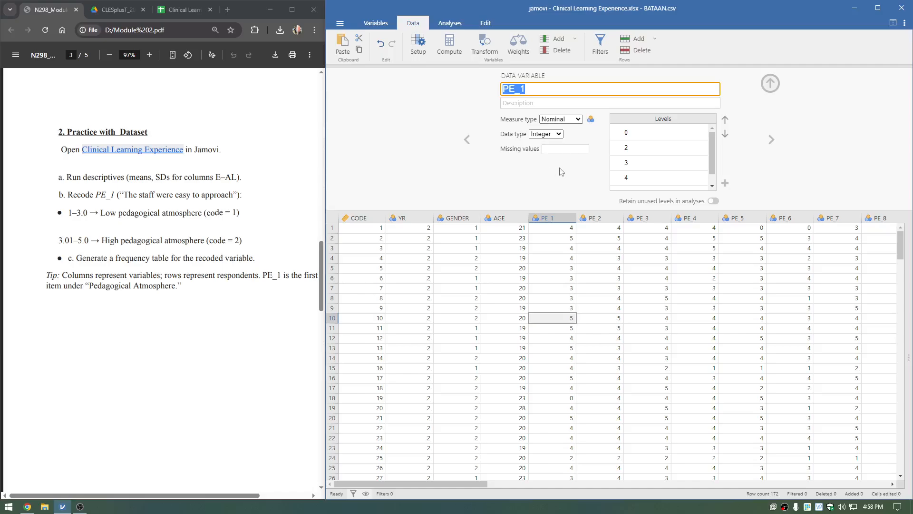
click(769, 83)
Open the variable setup of PE_1 and look through its list of levels.
click(550, 74)
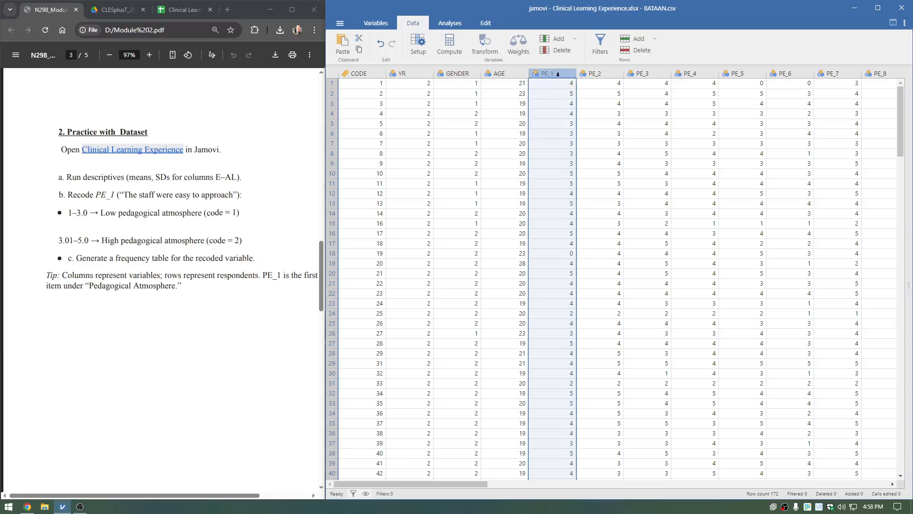
right_click(556, 74)
click(581, 145)
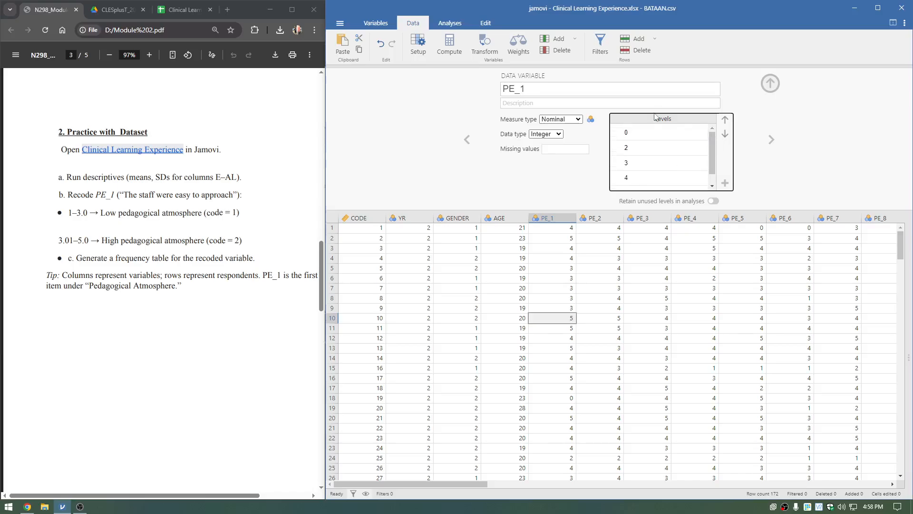
scroll(713, 149, down, 1)
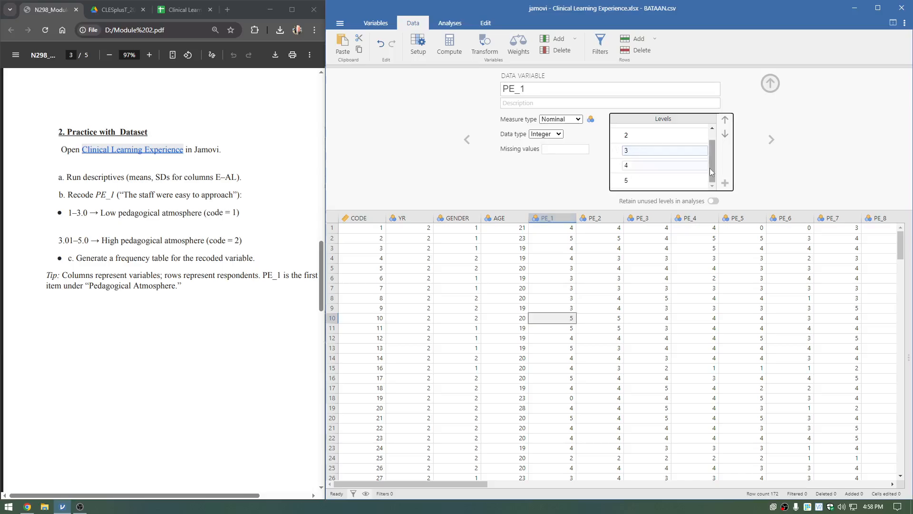
scroll(712, 166, up, 1)
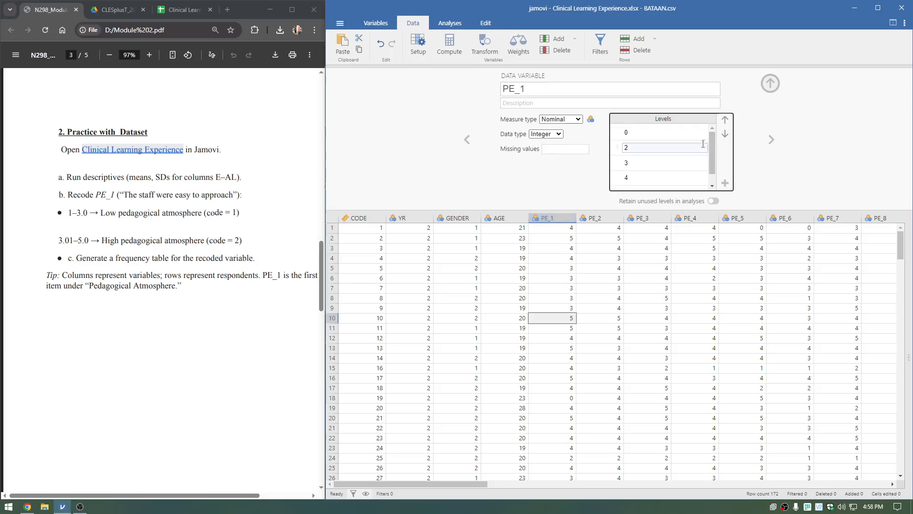
Check PE_1's levels against the module's low pedagogical atmosphere range and relabel level 0 as "Low Pedagogical Atmosphere".
click(631, 133)
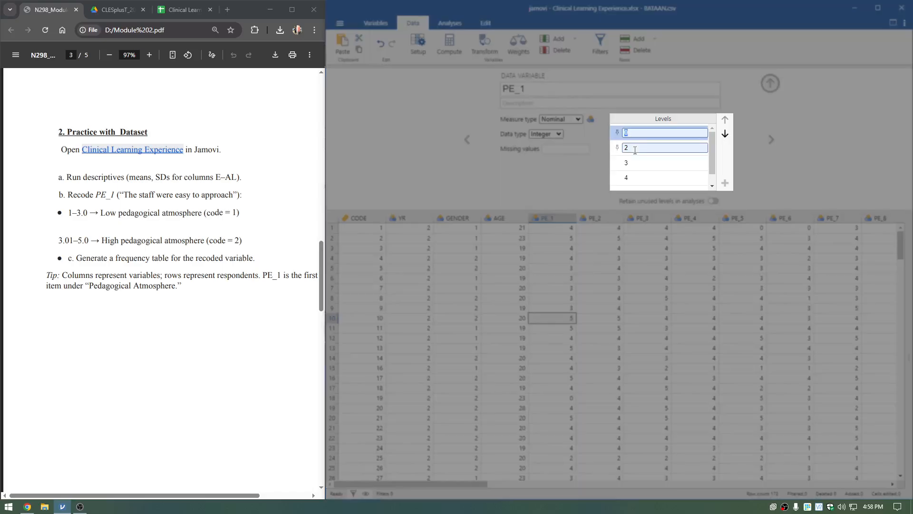
click(633, 148)
click(634, 162)
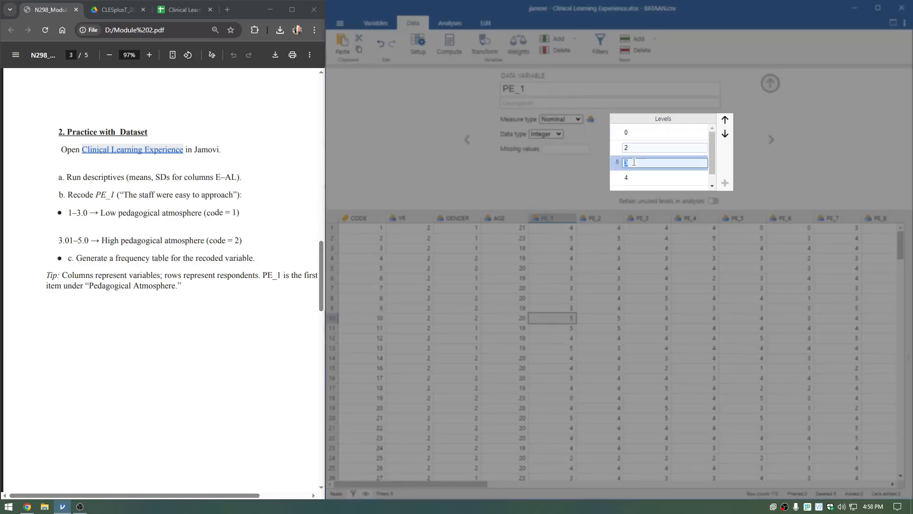
drag(100, 212, 201, 215)
click(645, 131)
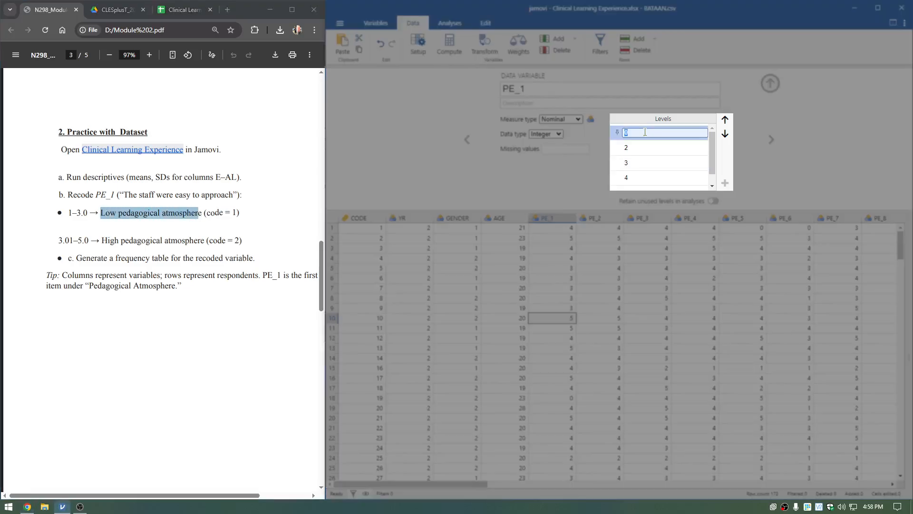
text(Low Pedagogical Atmosphere)
Relabel PE_1's level 2 as "Low Pedagogical Atmosphere".
click(646, 144)
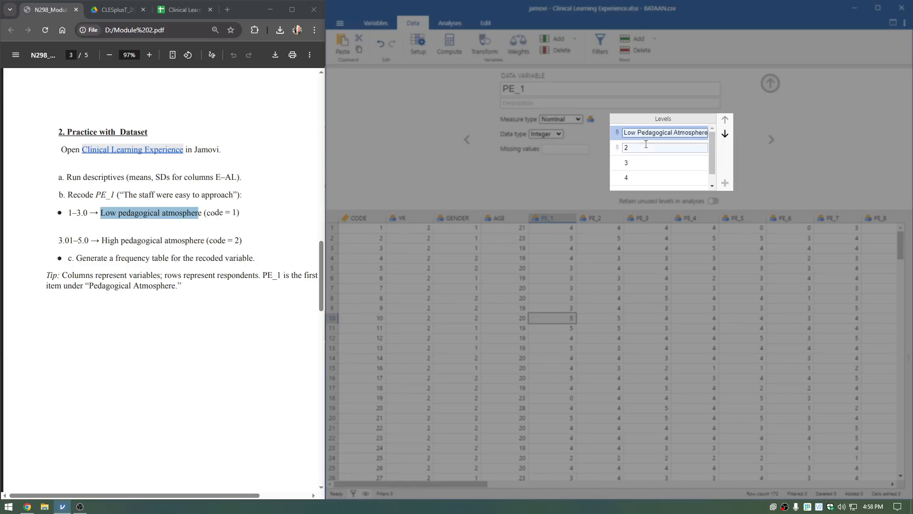
click(645, 145)
text(Lo)
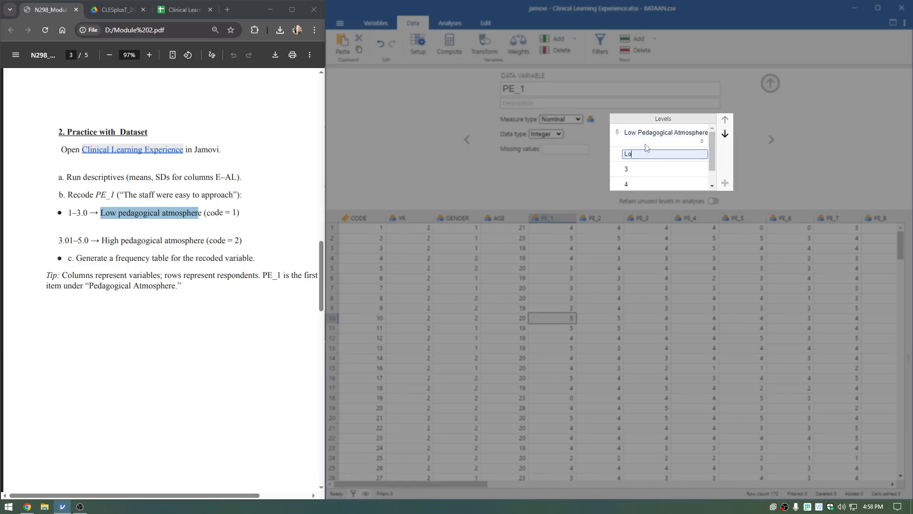
text(w Pedagogical Atmosphere)
Relabel PE_1's level 3 as "Low Pedagogical Atmosphere" and confirm the entry.
click(644, 173)
text(Low Ped)
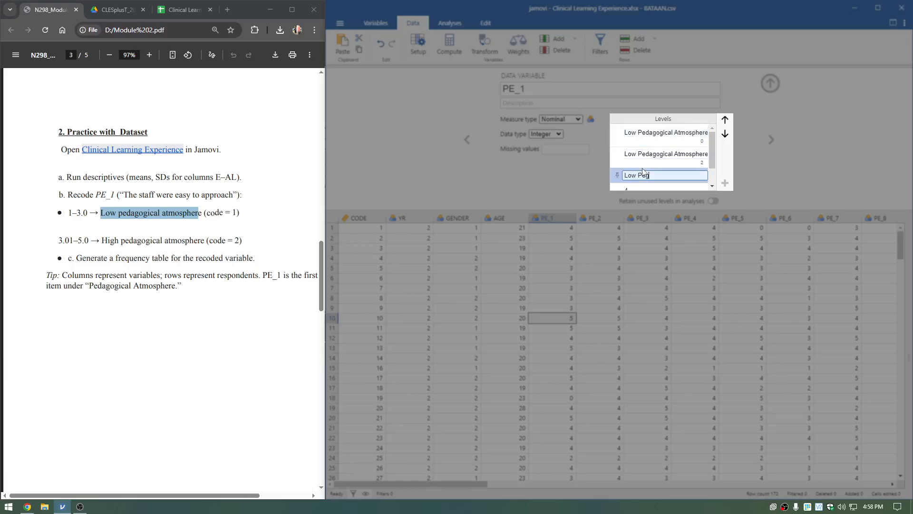
text(agogical Atmosphere)
key(Return)
scroll(656, 177, down, 1)
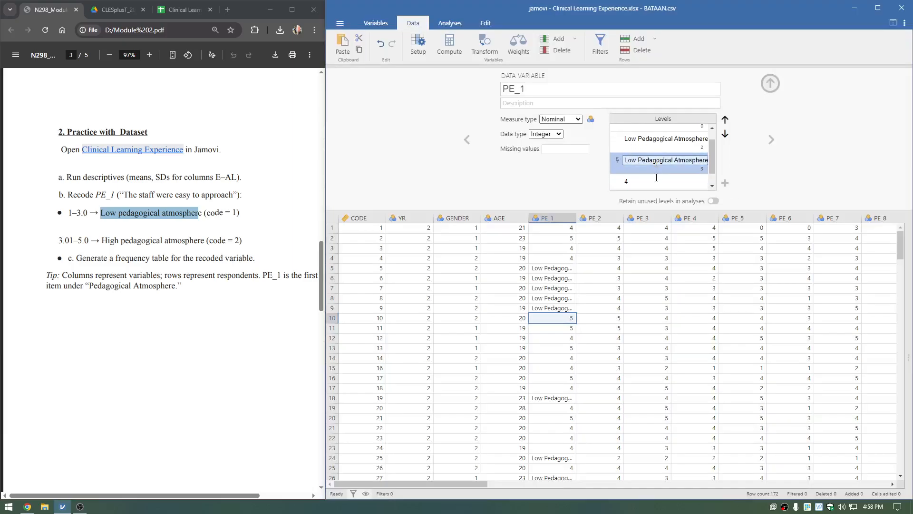
Widen the PE_1 column enough to read its full value labels.
click(557, 269)
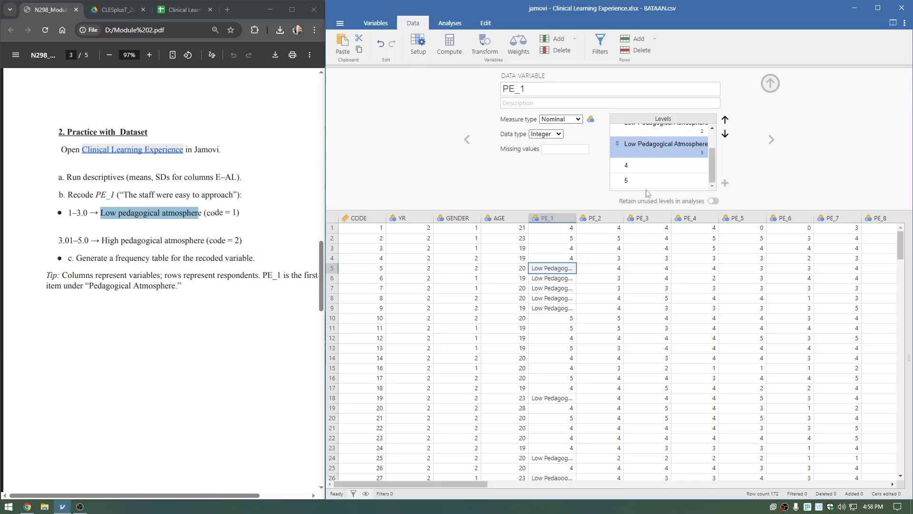
mouse_move(712, 170)
mouse_down()
mouse_move(712, 152)
mouse_move(710, 172)
mouse_up()
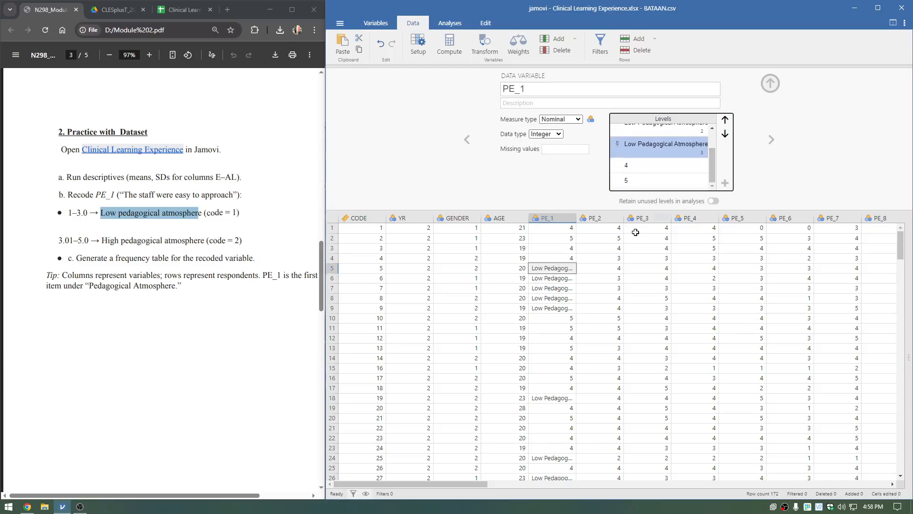
click(557, 272)
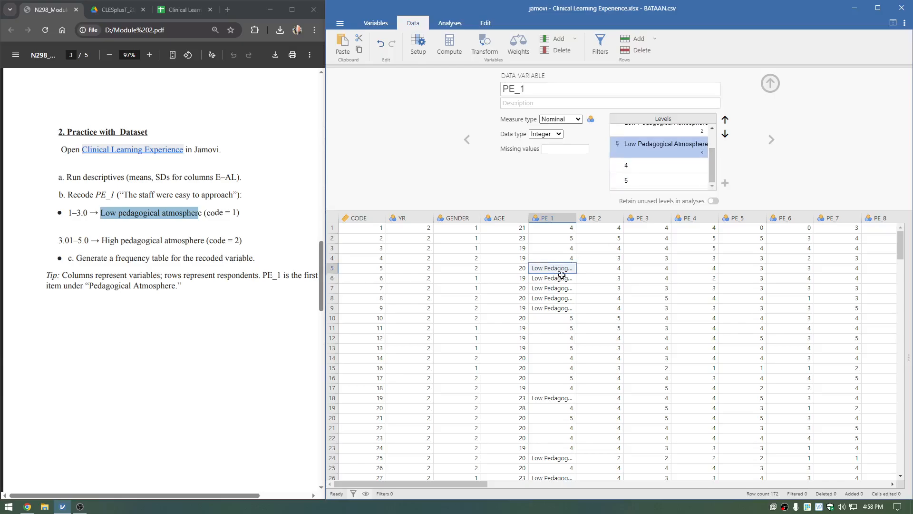
click(559, 279)
drag(575, 219, 640, 220)
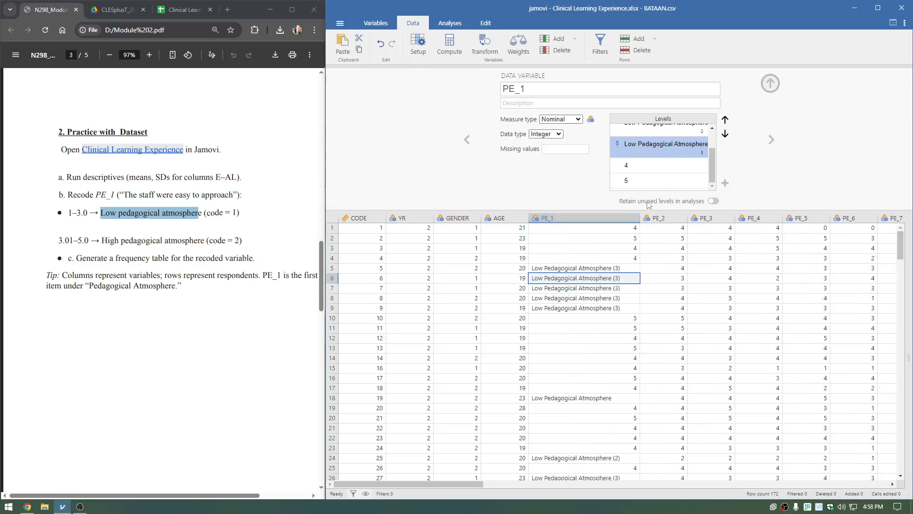
Examine the low pedagogical atmosphere labels down the rows of the PE_1 column.
scroll(622, 285, down, 4)
scroll(622, 285, down, 1)
click(618, 270)
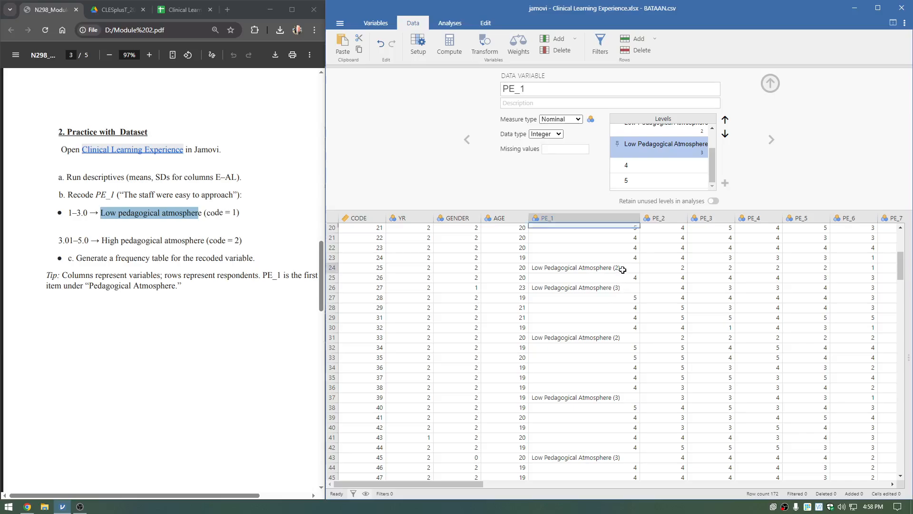
click(618, 288)
click(616, 339)
scroll(617, 344, down, 3)
click(616, 303)
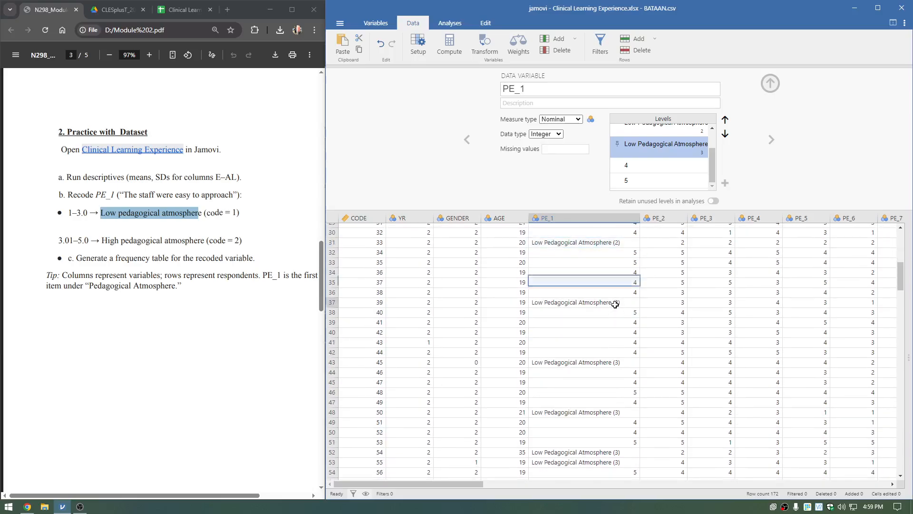
click(617, 362)
click(618, 412)
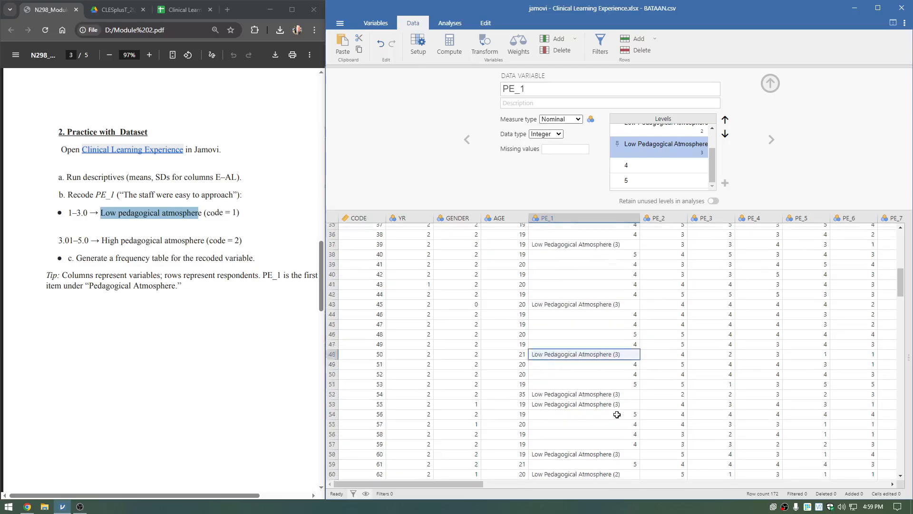
scroll(675, 176, up, 2)
scroll(676, 176, down, 2)
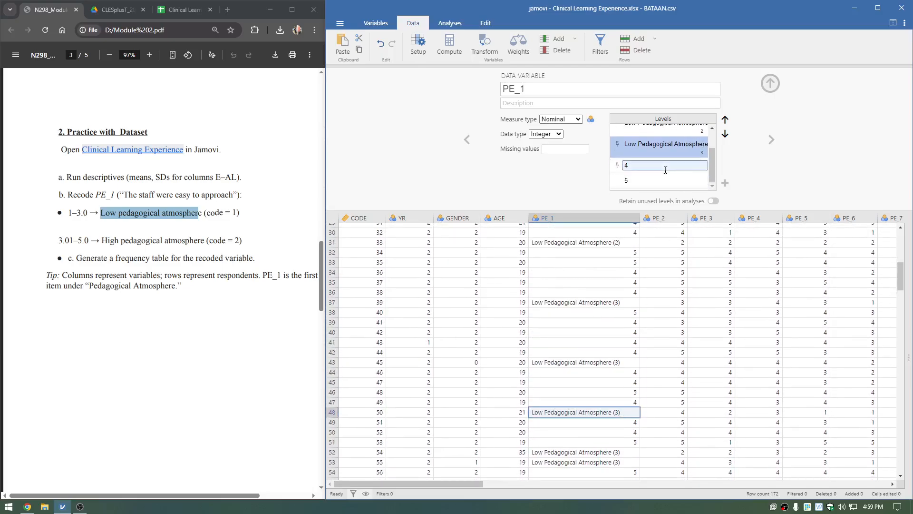
Relabel PE_1's level 4 as "High Pedagogical Atmosphere".
click(665, 165)
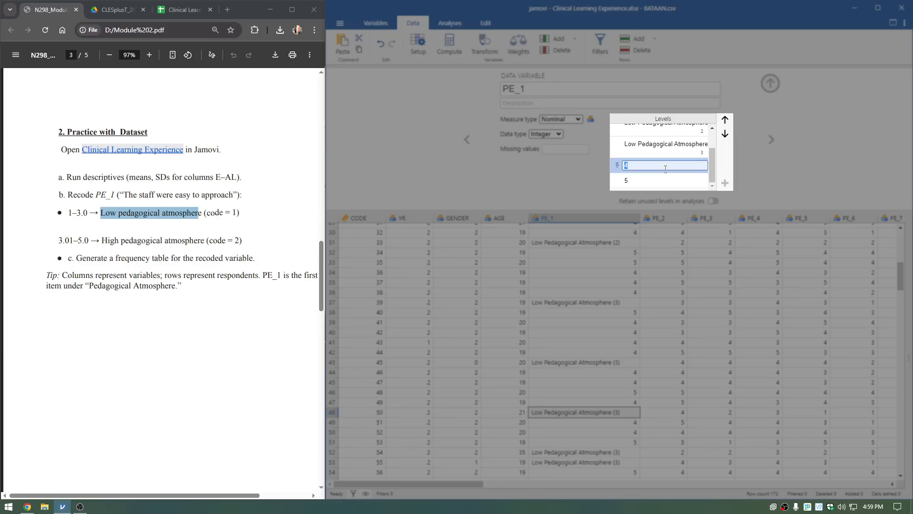
text(High )
text(Pedagogical Atmosh)
text(here)
key(Return)
Relabel PE_1's level 5 as "High Pedagogical Atmosphere".
click(634, 187)
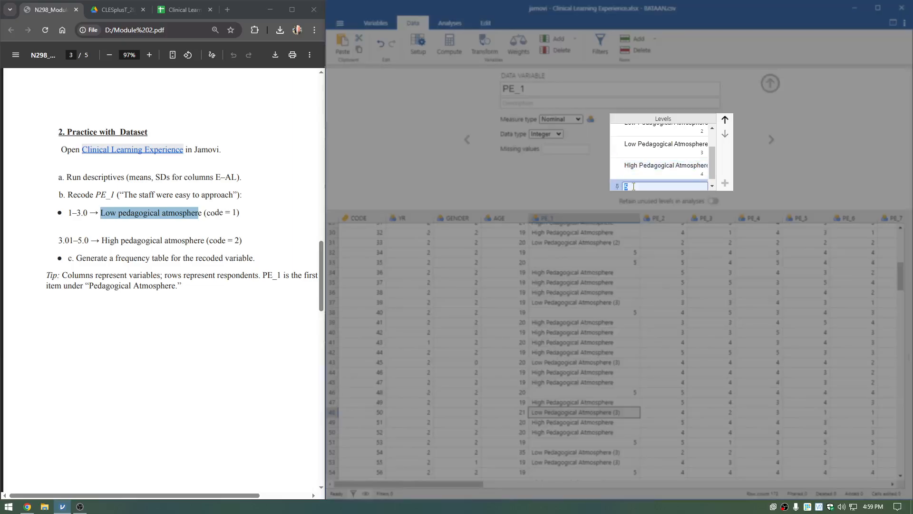
text(High Pedagogical Atmosh)
text(here)
key(Return)
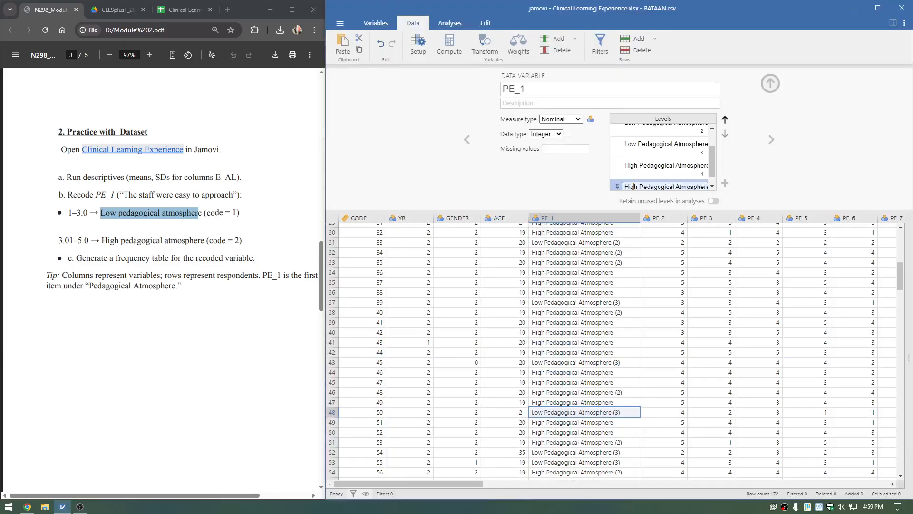
Review the high and low labels in the first rows of the PE_1 column and its level list.
click(599, 261)
scroll(599, 261, up, 3)
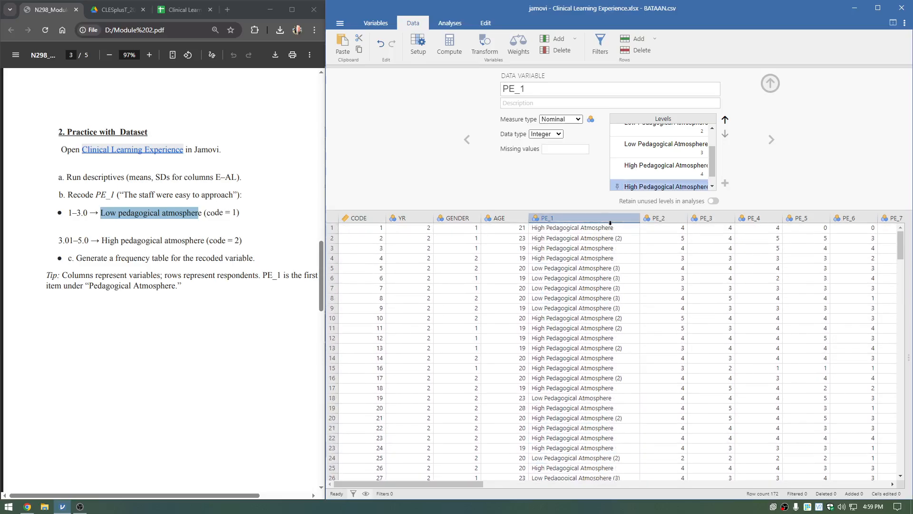
click(610, 218)
scroll(604, 266, up, 5)
click(600, 269)
click(599, 242)
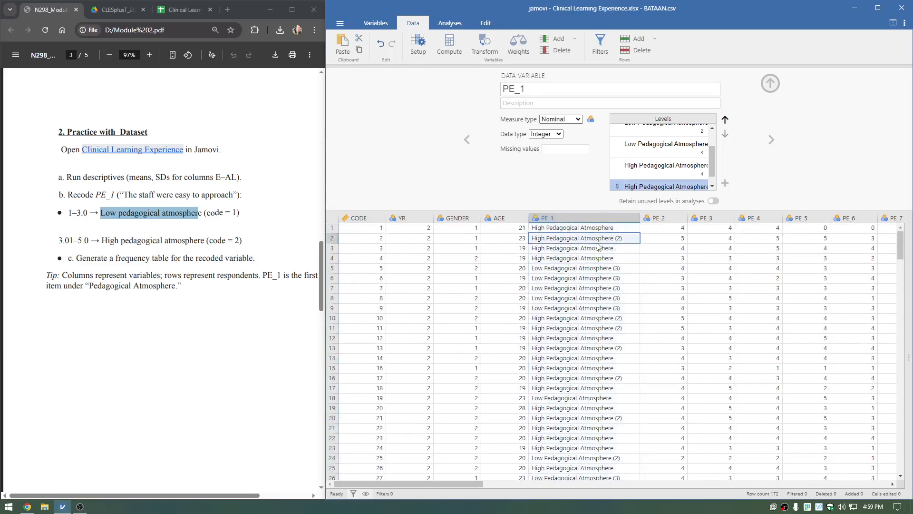
click(668, 187)
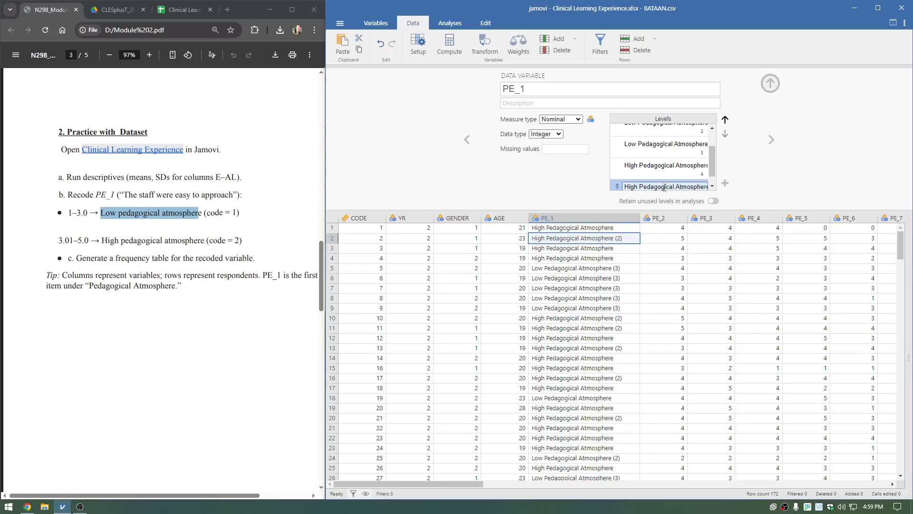
Reopen "Clinical Learning Experience.xlsx - BATAAN.csv" from Downloads, close the relabelled copy without saving, and expand the spreadsheet over the results area.
click(340, 24)
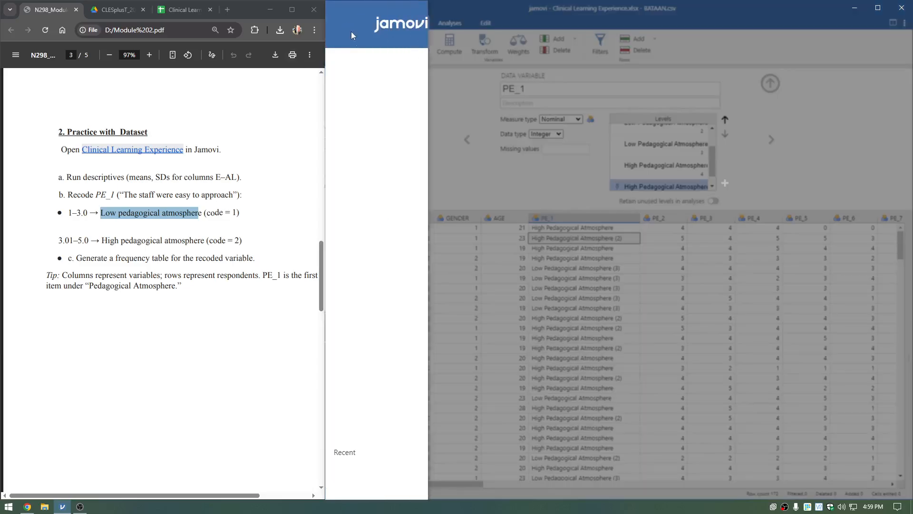
click(344, 94)
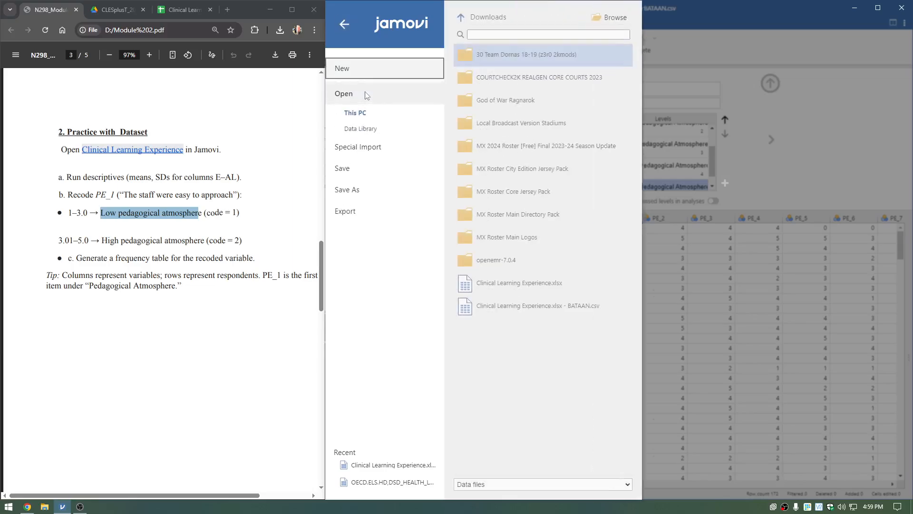
click(549, 304)
click(907, 10)
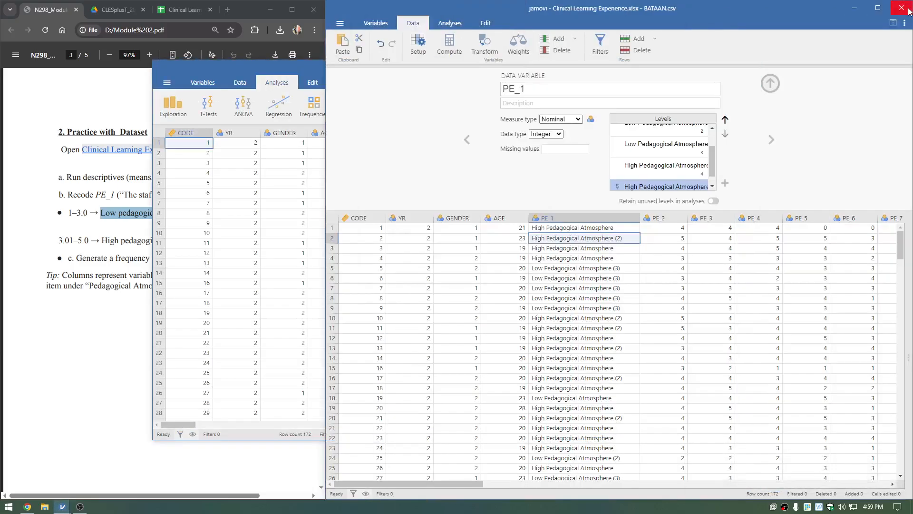
click(394, 250)
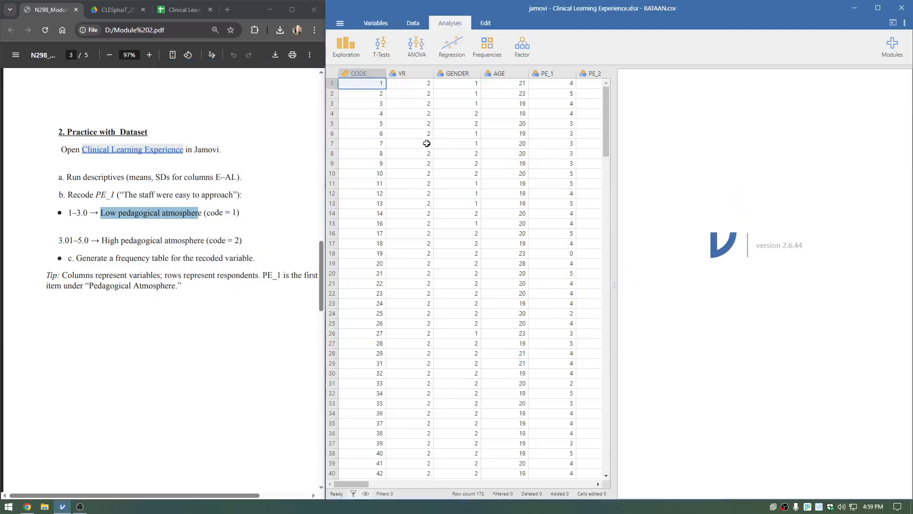
drag(614, 113, 899, 128)
Add a computed variable directly after PE_1 and name it "Recoded PE_1".
click(413, 23)
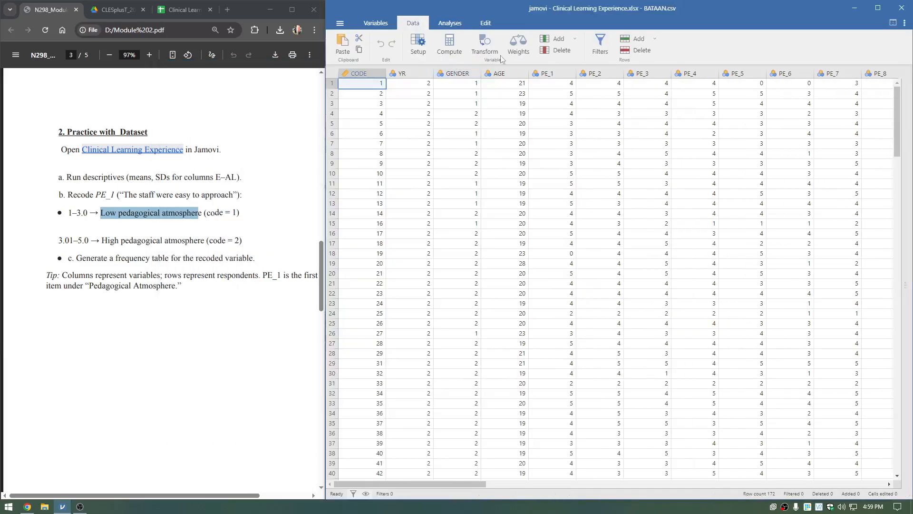
click(547, 74)
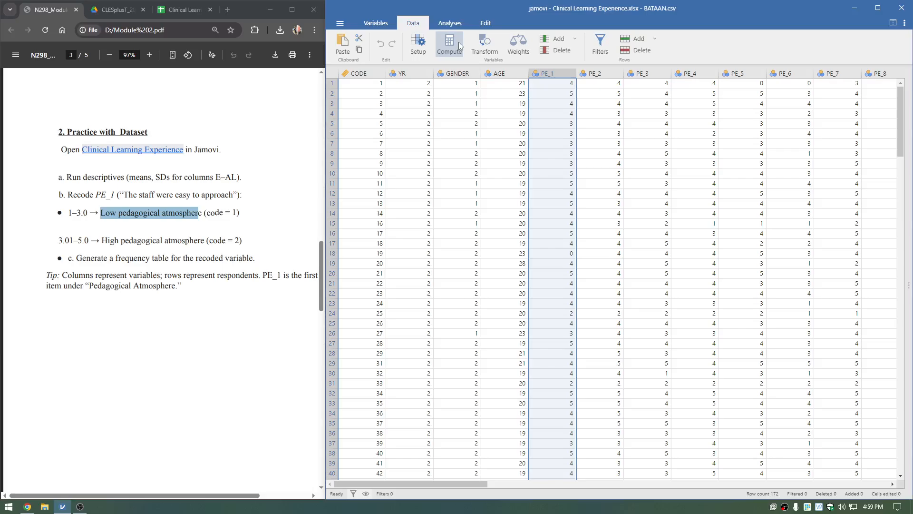
click(458, 42)
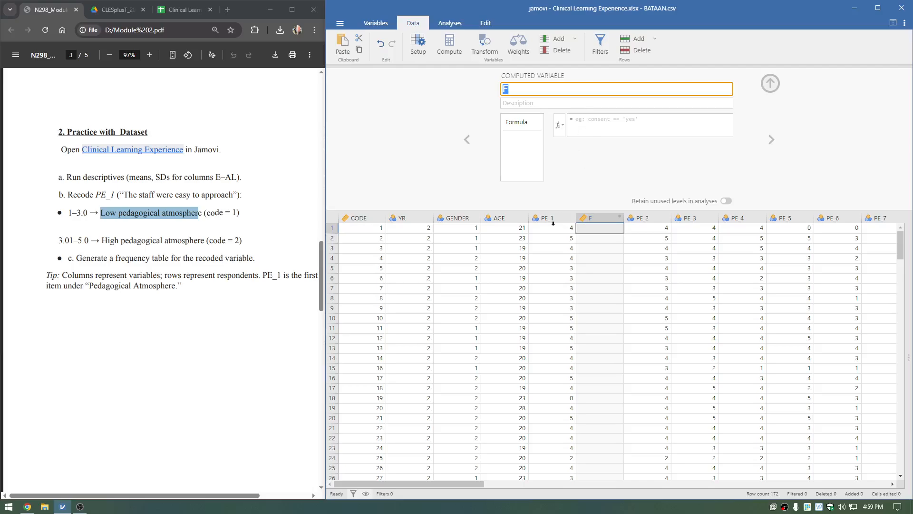
click(770, 83)
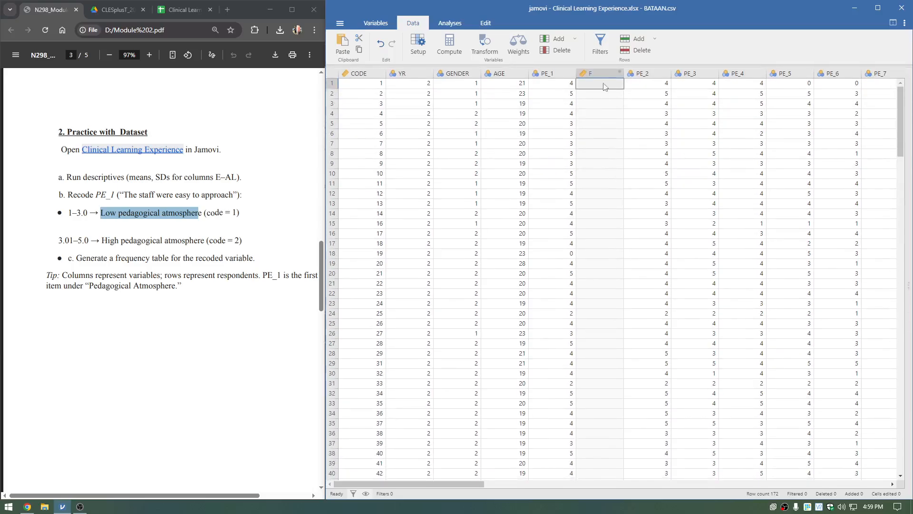
right_click(602, 72)
click(638, 128)
click(595, 143)
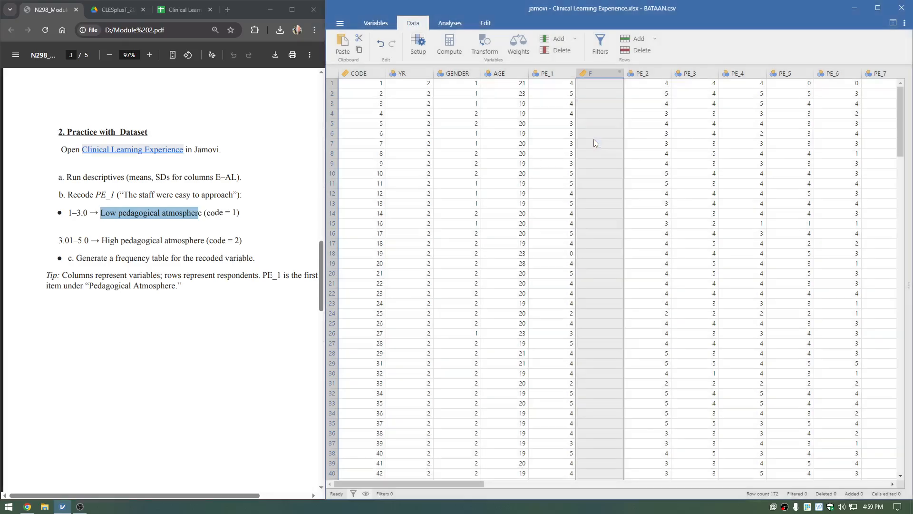
click(457, 47)
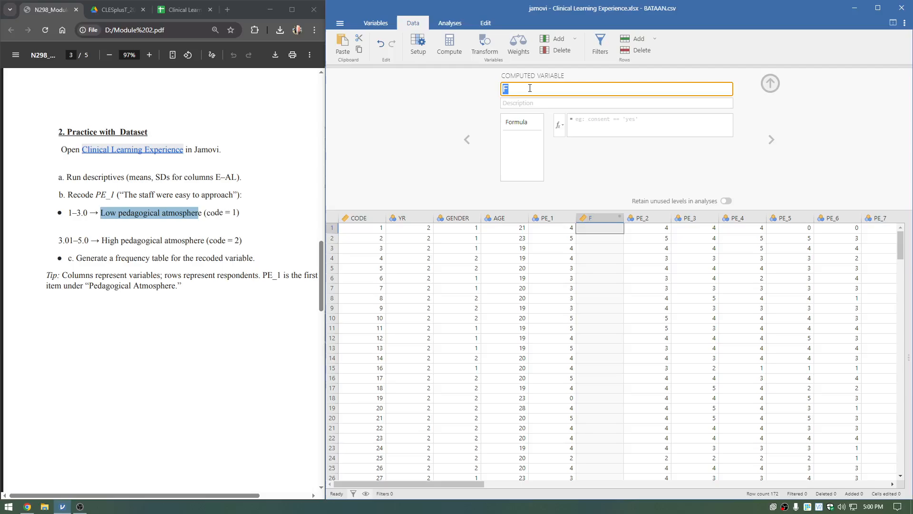
text(Recoded PE_1)
Paste the formula IF(PE_1 <=3.01, "High Pedagogical Score", "Low Pedagogical Score") into the computed variable.
click(609, 130)
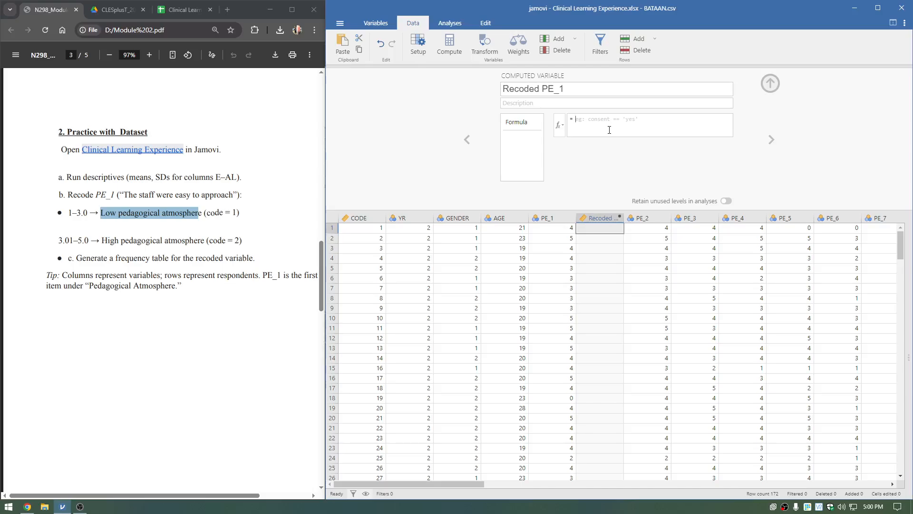
click(609, 130)
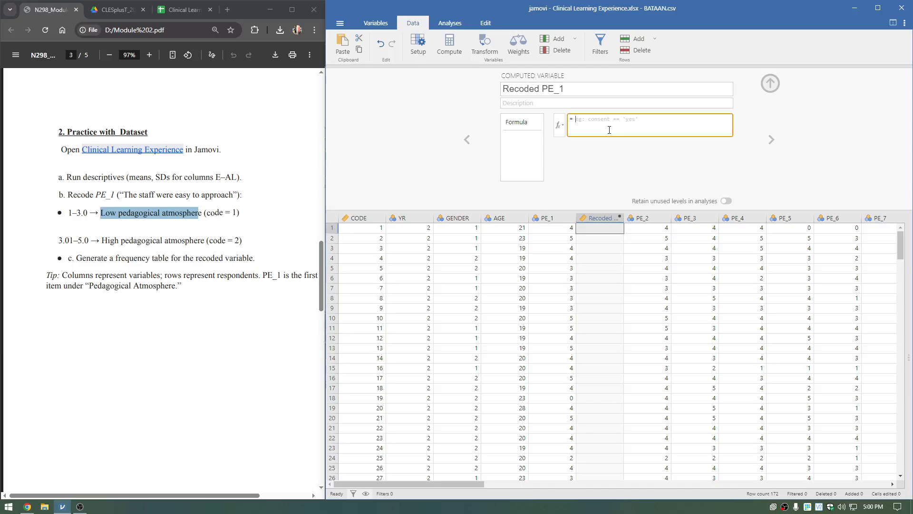
text(IF(PE_1 <=3.01, "High Pedagogical Score", "Low Pedagogical Score"))
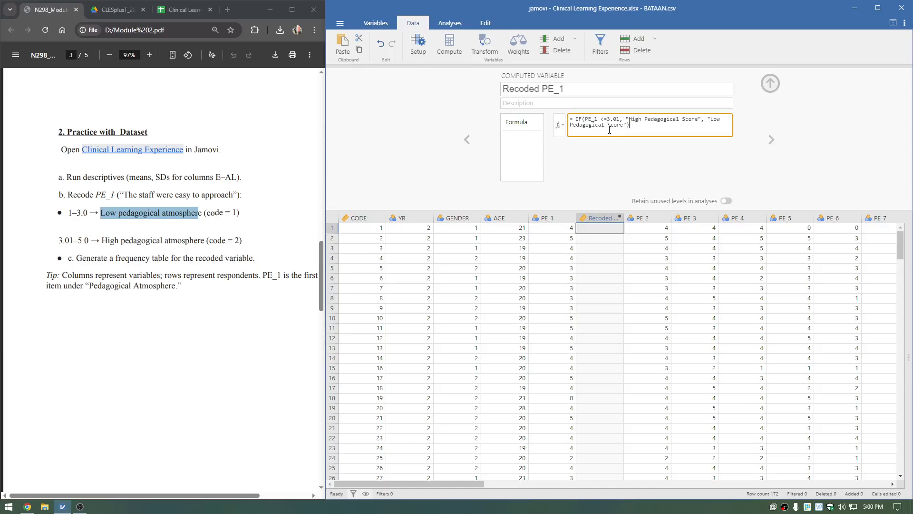
Change the formula's condition to PE_1 >=3.01 and review its high and low score labels.
double_click(578, 118)
double_click(591, 119)
double_click(602, 120)
click(606, 119)
key(BackSpace)
text(<)
key(BackSpace)
text(>)
key(BackSpace)
text(1)
drag(626, 119, 701, 121)
drag(697, 124, 627, 127)
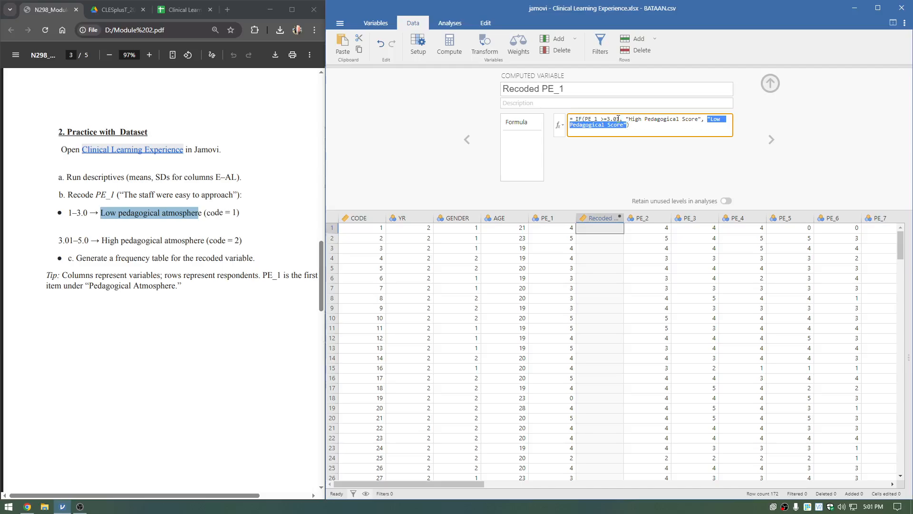
Check the formula's condition and low-score label, and apply IF(PE_1 >=3.01, "High Pedagogical Score", "Low Pedagogical Score") to Recoded PE_1.
drag(618, 119, 586, 120)
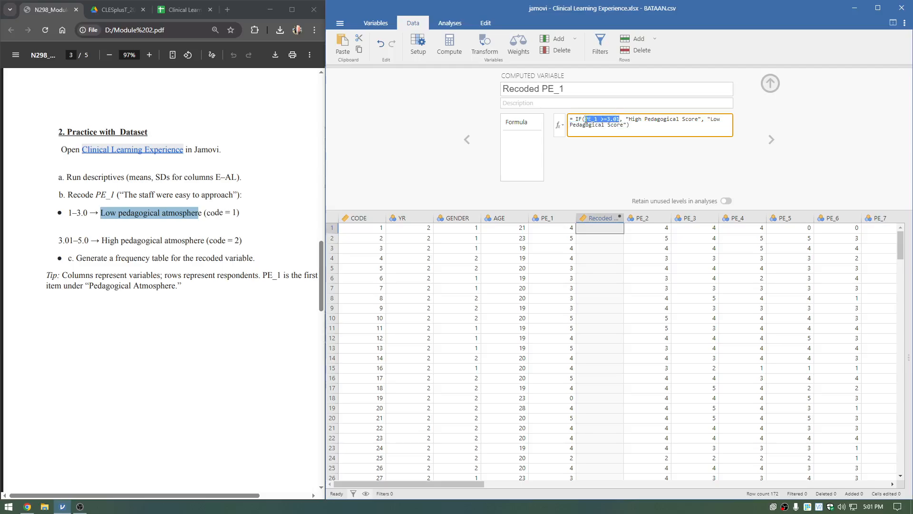
click(585, 120)
drag(707, 119, 627, 125)
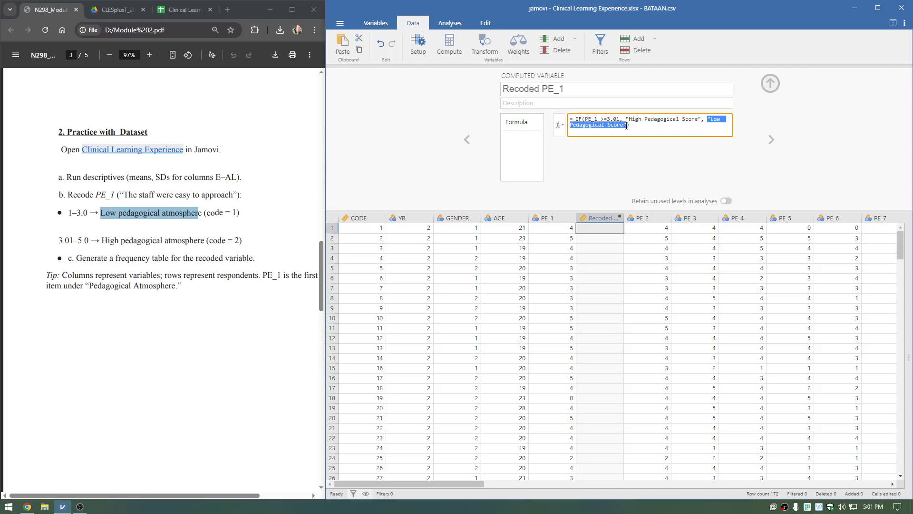
click(644, 126)
key(Return)
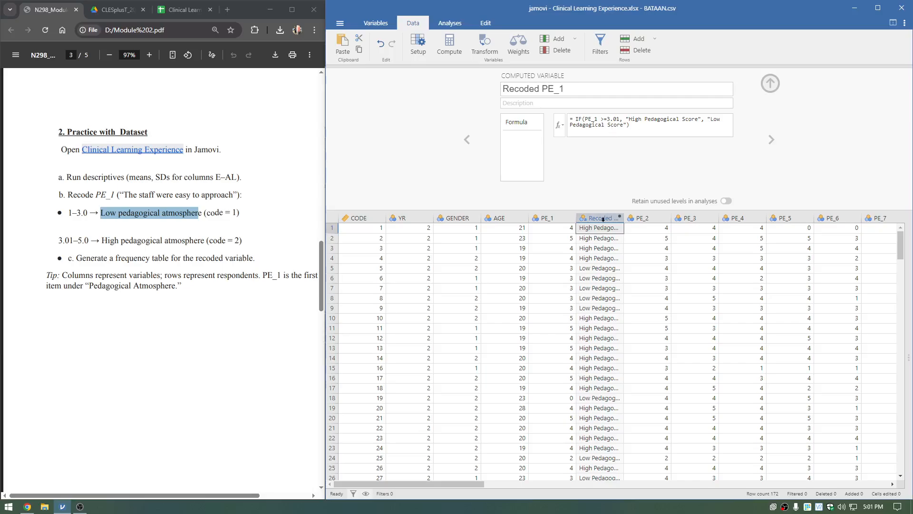
Check the PE_1 values in rows 1, 2 and 5 against their labels in the Recoded PE_1 column.
click(568, 229)
click(570, 237)
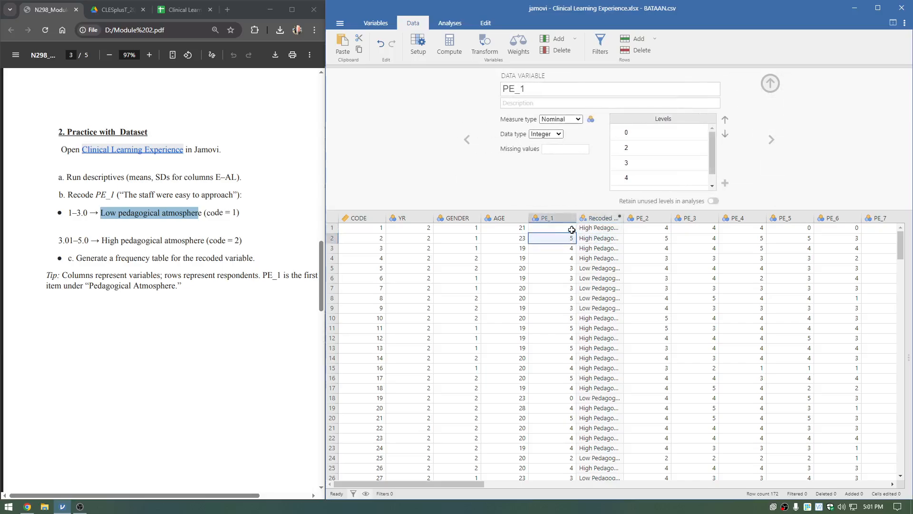
click(572, 230)
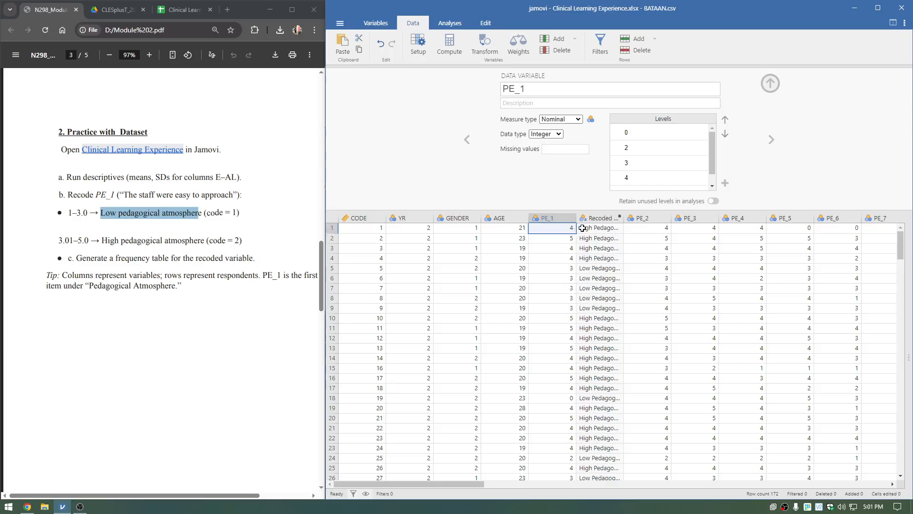
click(582, 228)
click(564, 240)
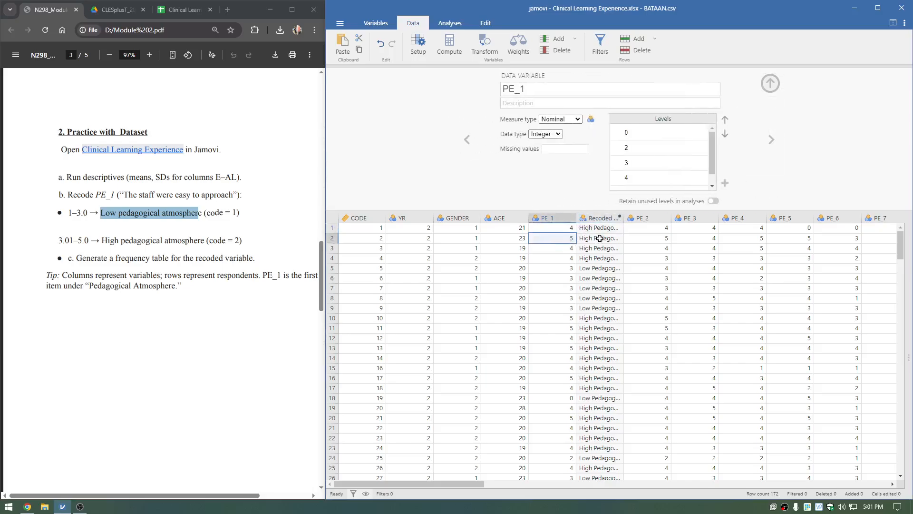
click(573, 268)
click(590, 271)
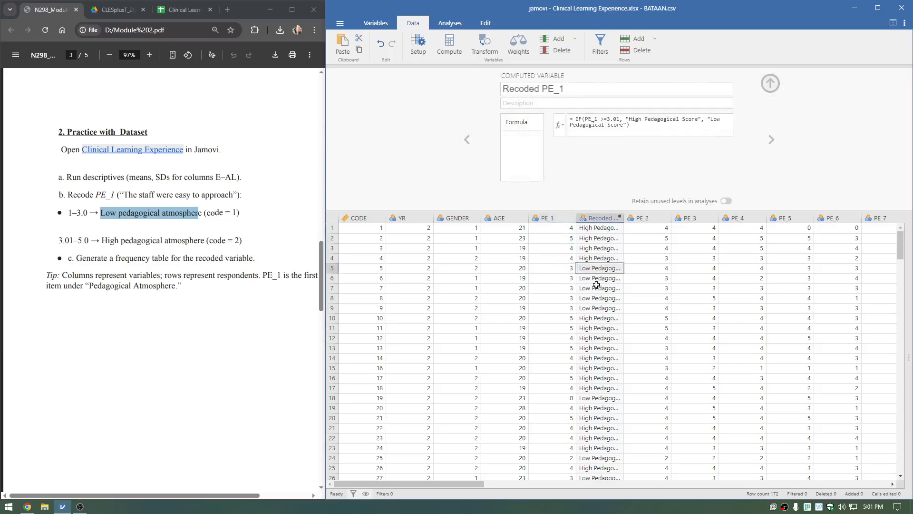
Close the variable editor and widen the Recoded PE_1 and PE_1 columns in the spreadsheet.
click(769, 84)
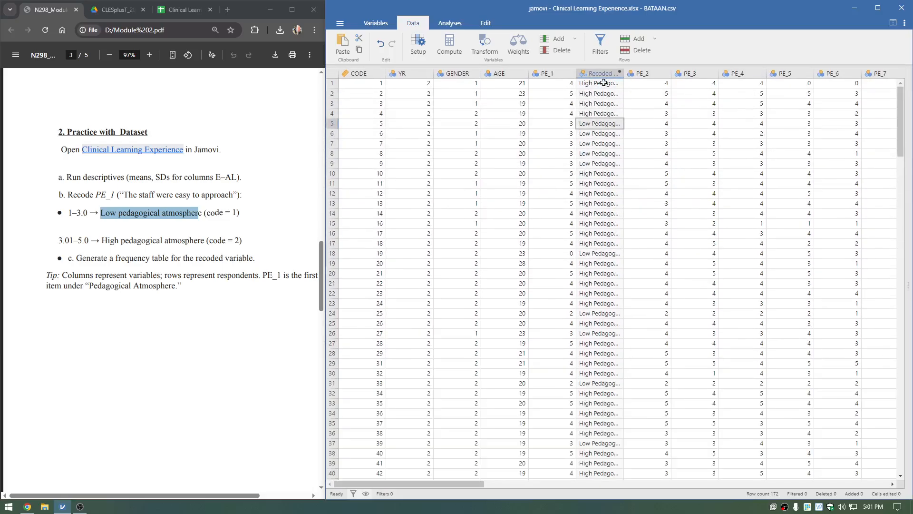
double_click(623, 73)
drag(576, 73, 597, 74)
click(591, 123)
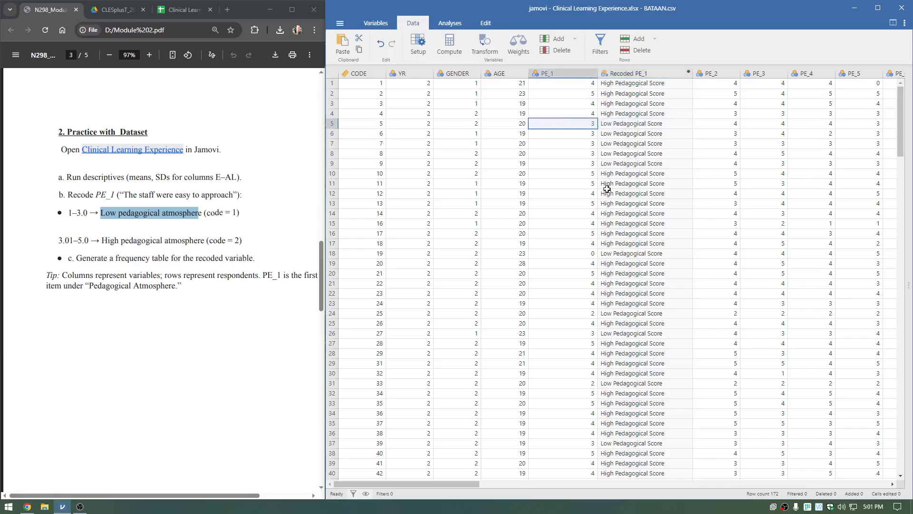
Compare the original PE_1 column with the Recoded PE_1 column by selecting each in turn.
click(572, 74)
click(639, 73)
click(568, 73)
click(618, 73)
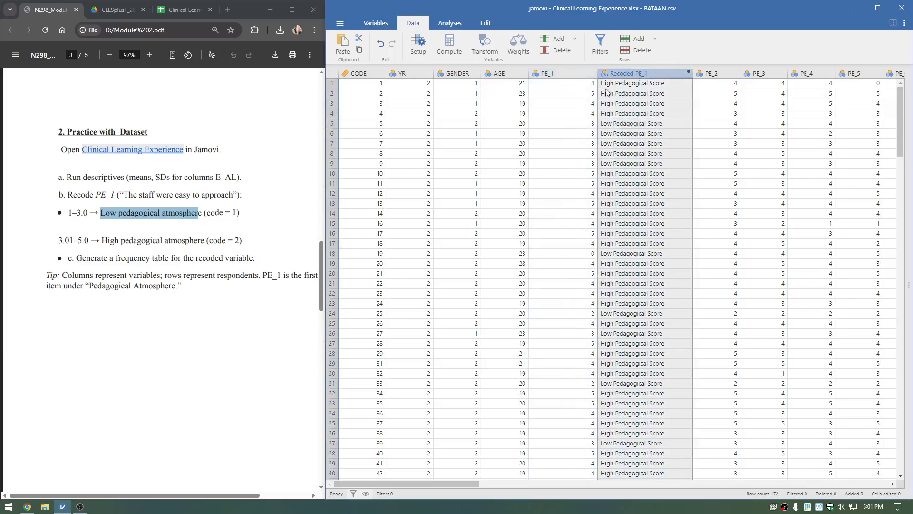
click(577, 75)
click(628, 75)
click(586, 76)
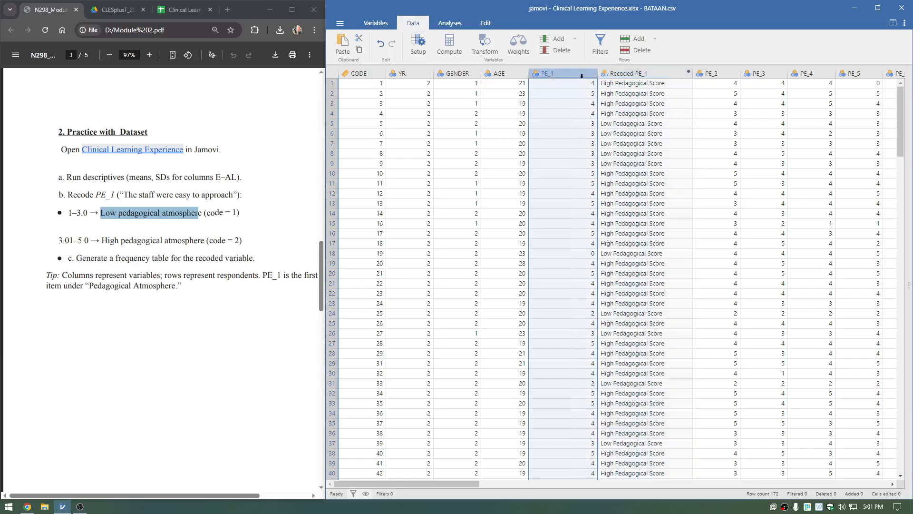
right_click(581, 76)
click(619, 147)
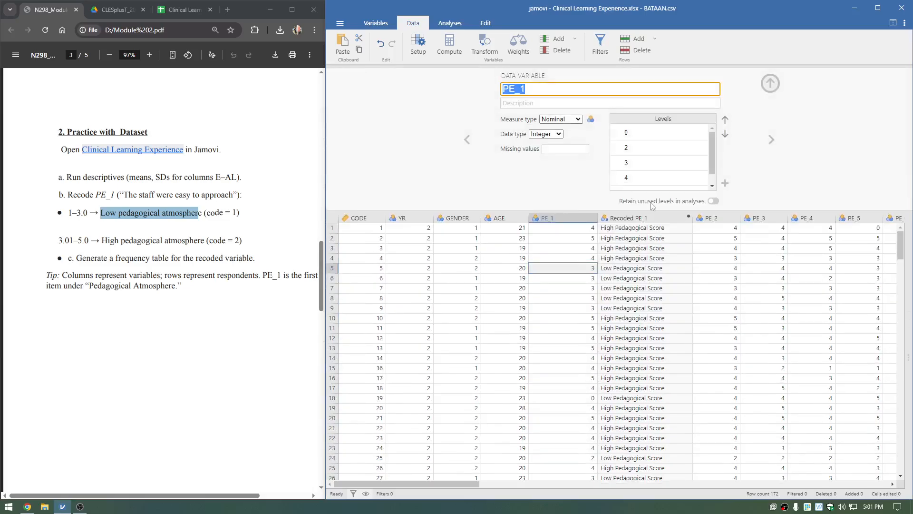
click(767, 86)
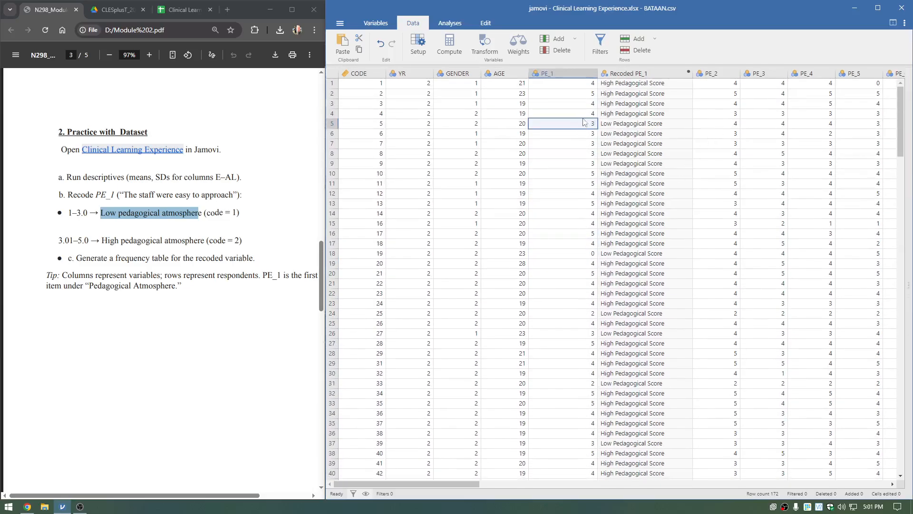
Narrow the PE_1 column in the spreadsheet.
drag(599, 76, 566, 76)
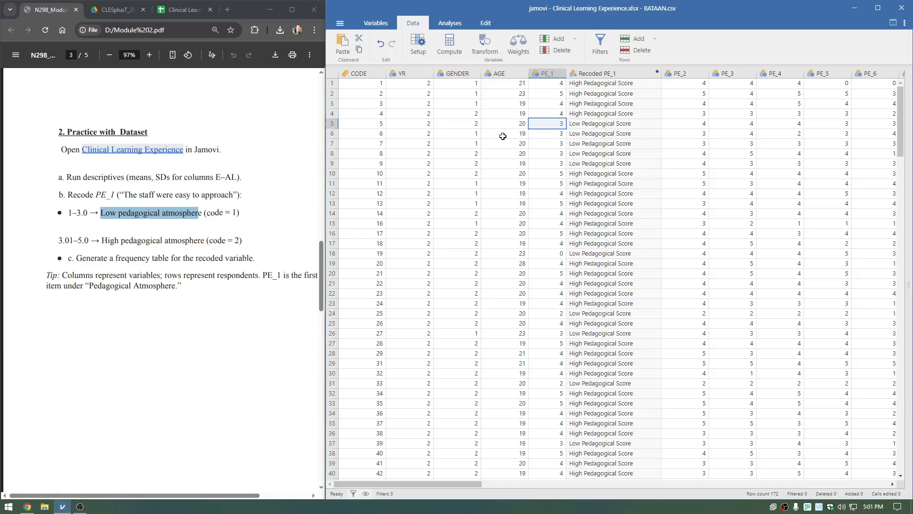
Highlight exercise item c, on generating a frequency table for the recoded variable, in the module PDF.
triple_click(167, 258)
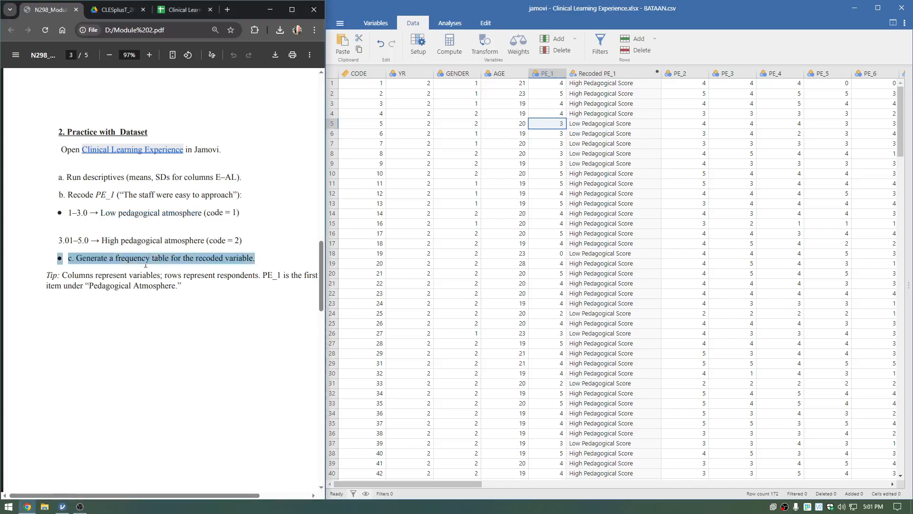
triple_click(147, 262)
click(241, 262)
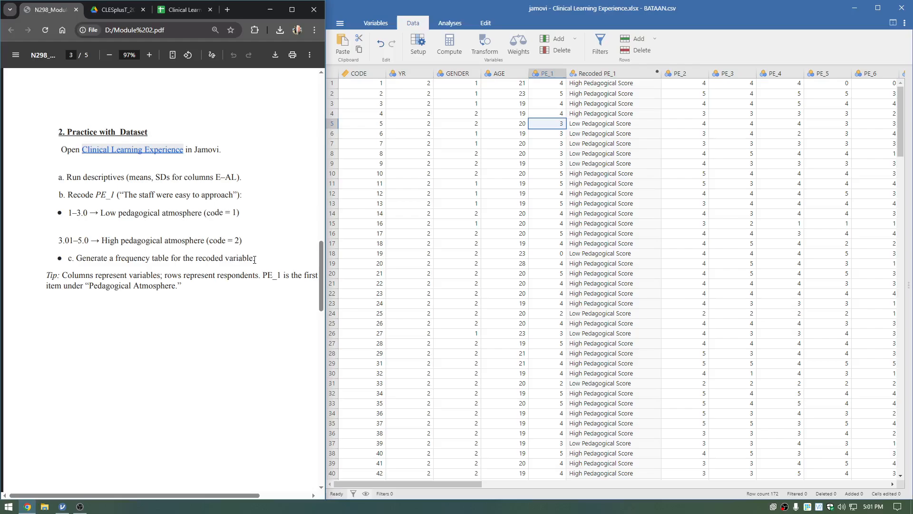
drag(255, 259, 74, 262)
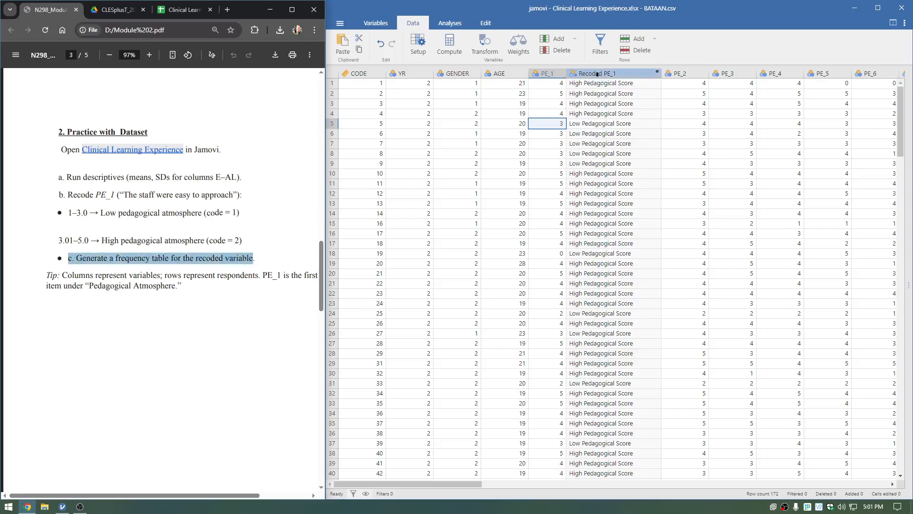
Run a Descriptives analysis in jamovi on Recoded PE_1 with frequency tables enabled.
click(597, 74)
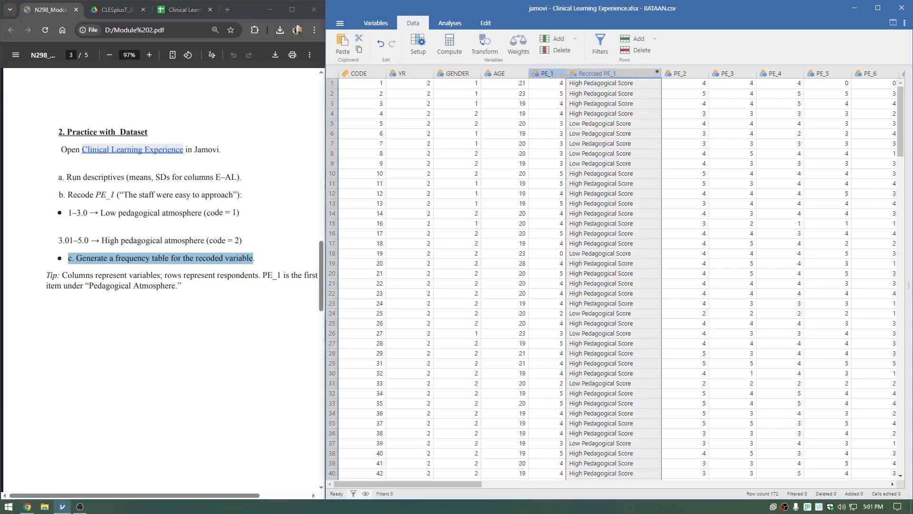
click(449, 23)
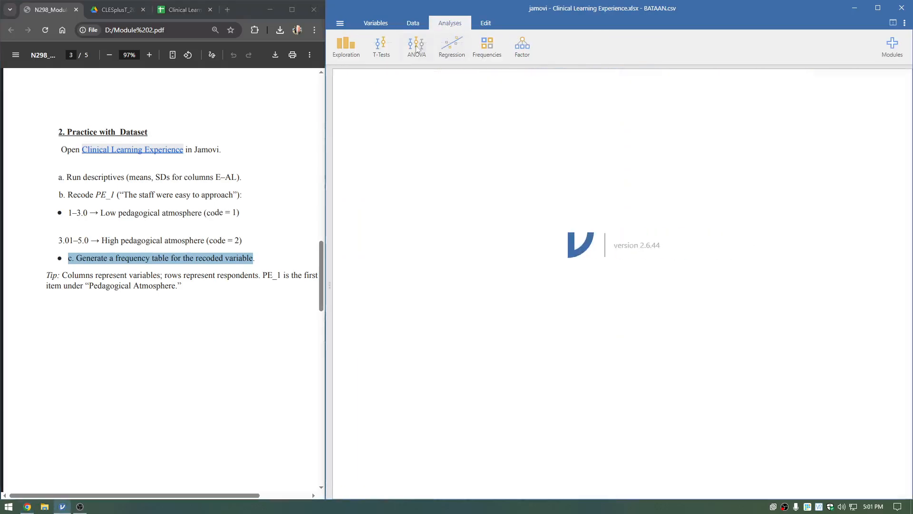
click(346, 45)
click(355, 70)
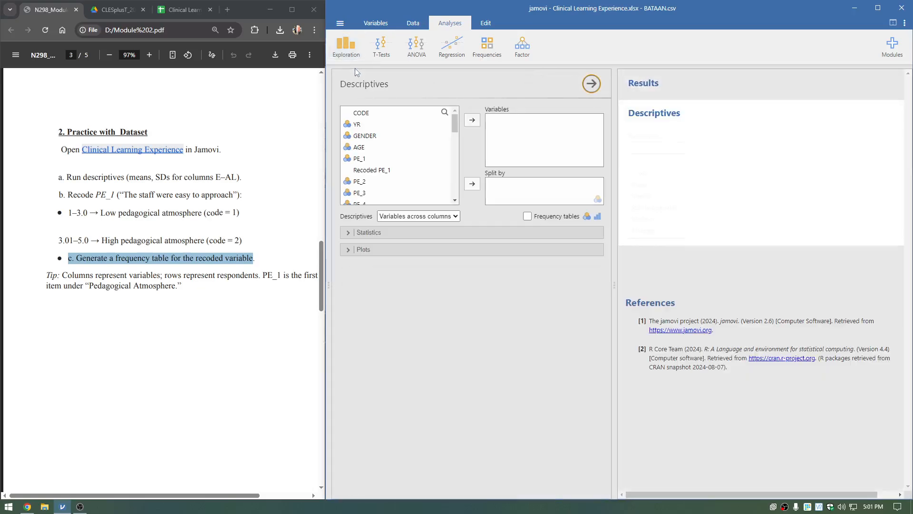
scroll(416, 187, down, 5)
scroll(417, 187, up, 6)
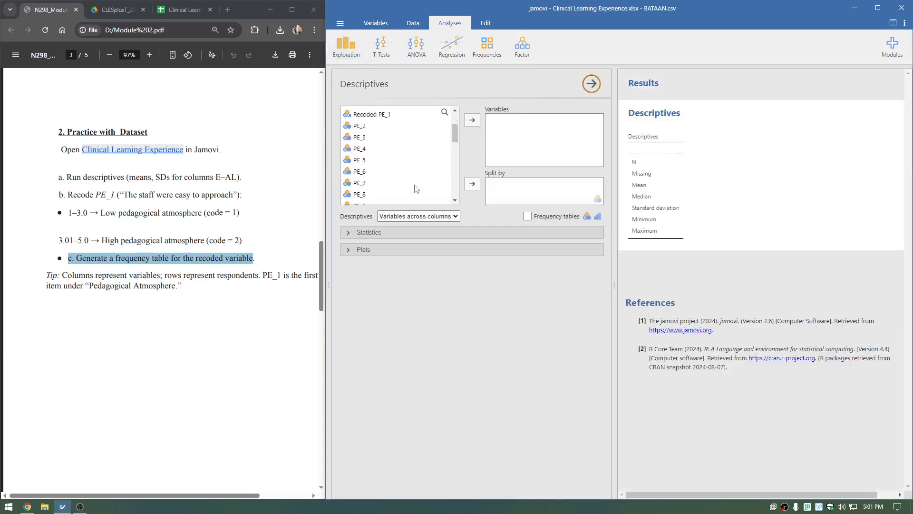
click(420, 172)
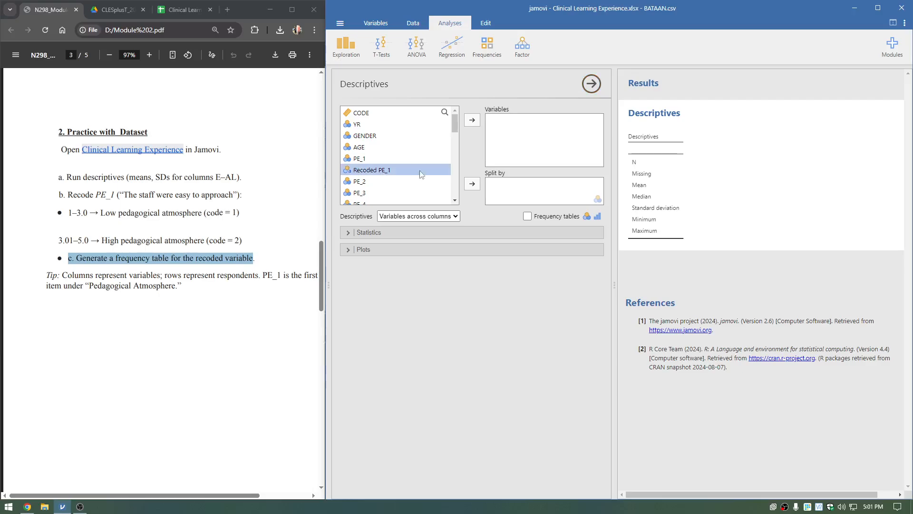
click(472, 121)
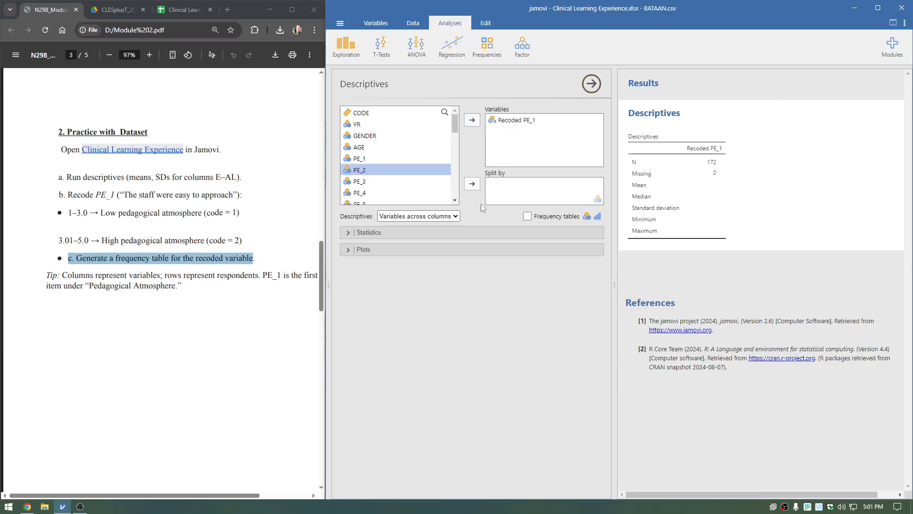
click(527, 216)
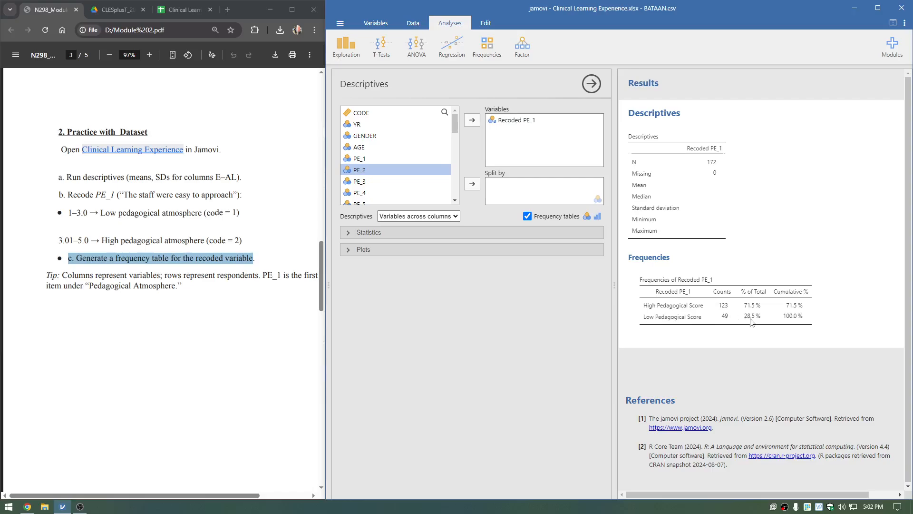
Return to the module PDF and read on past the dataset practice exercise.
click(244, 275)
scroll(244, 276, down, 3)
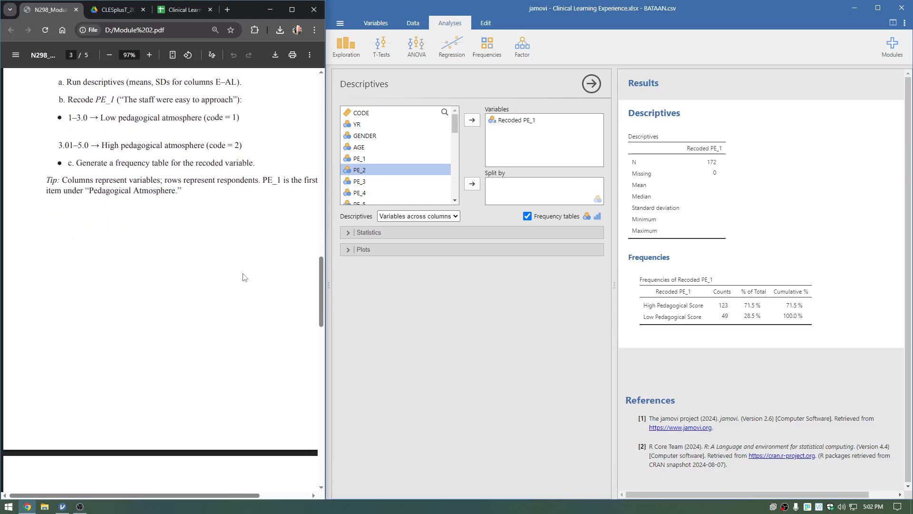